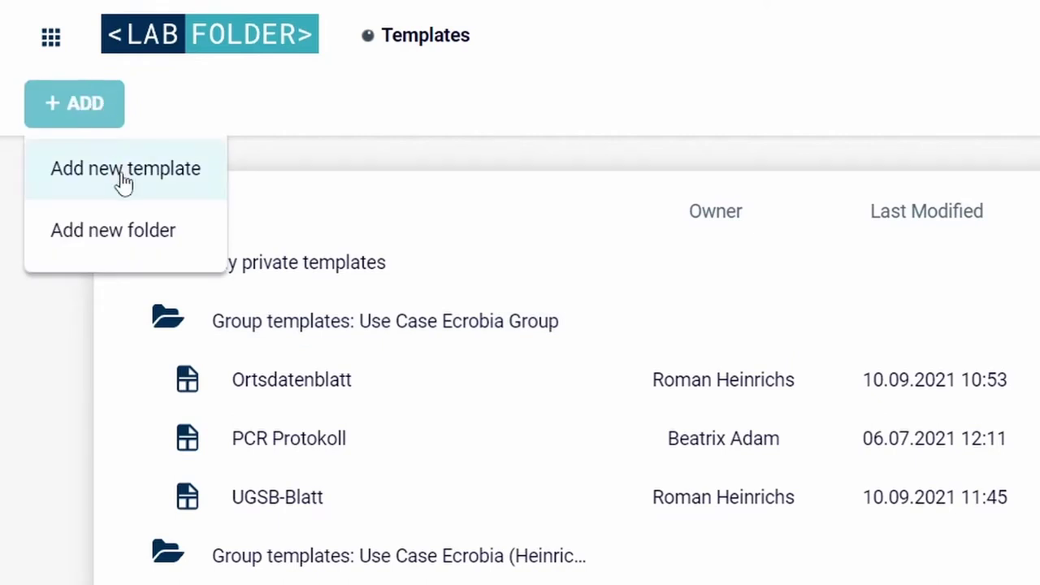
Create a folder named "Test Templates" inside the second Use Case Ecrobia group templates folder.
{"action": "left_click", "coordinate": [118, 234]}
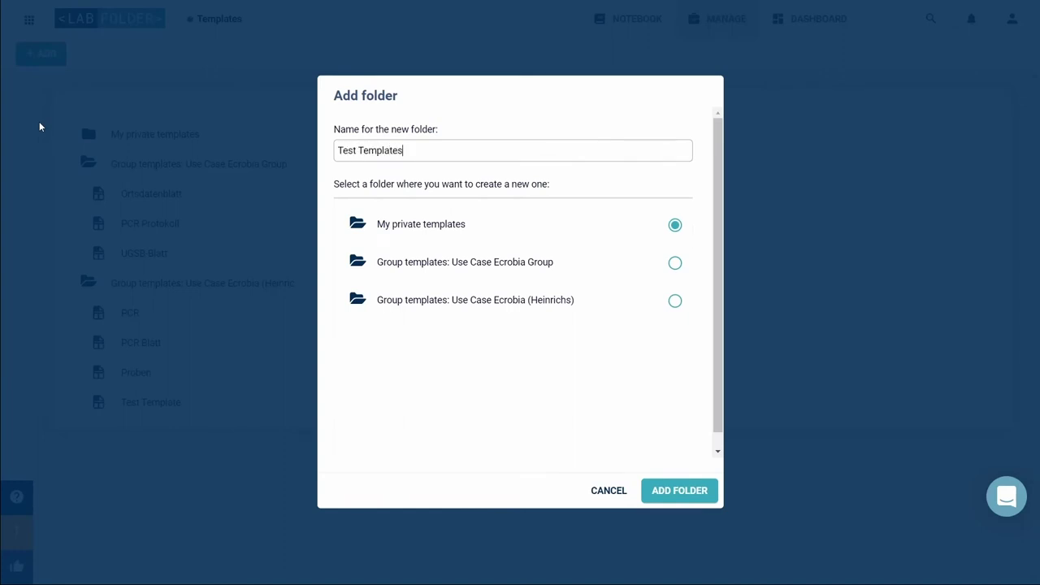
{"action": "left_click", "coordinate": [653, 304]}
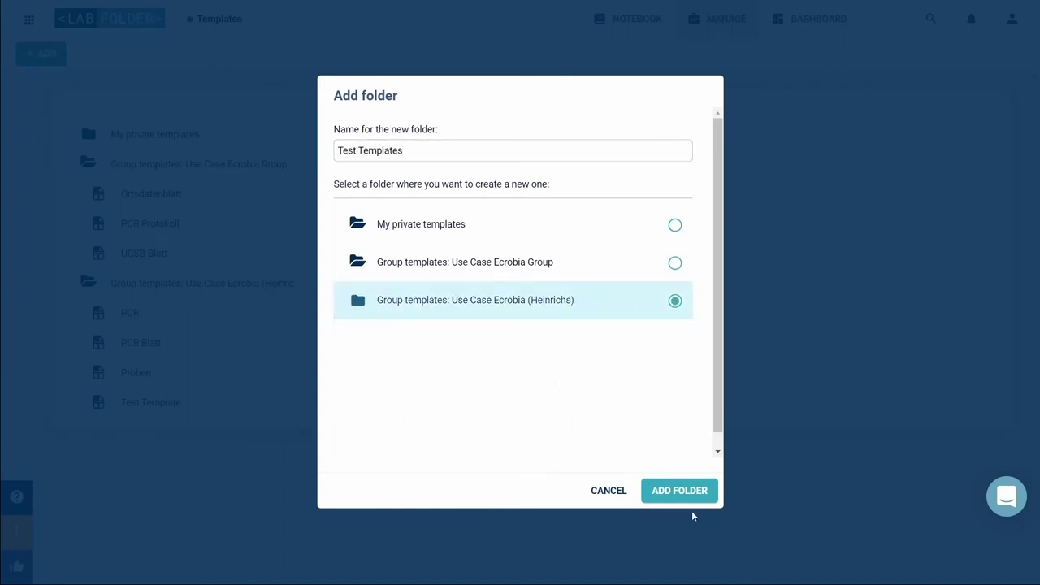
{"action": "left_click", "coordinate": [676, 491]}
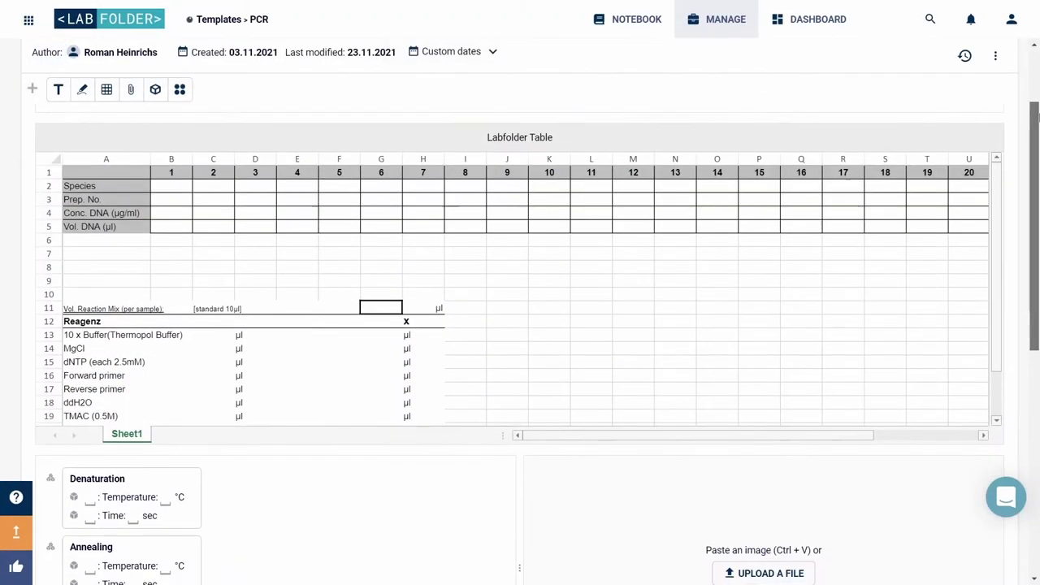
Examine the contents of the PCR, Proben and UGSB-Blatt templates.
{"action": "scroll", "coordinate": [521, 325], "scroll_direction": "down", "scroll_amount": 5}
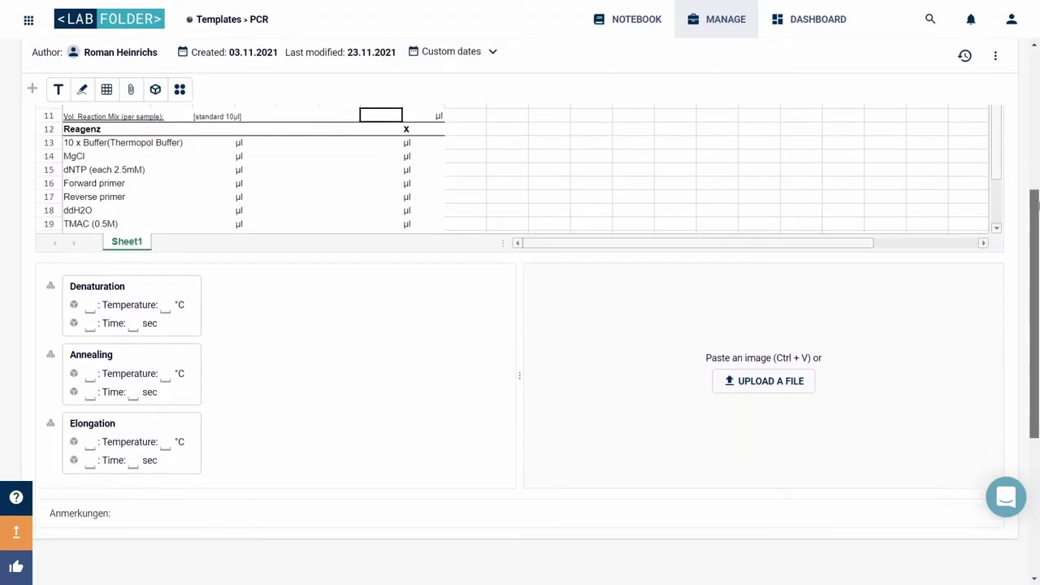
{"action": "scroll", "coordinate": [520, 325], "scroll_direction": "down", "scroll_amount": 5}
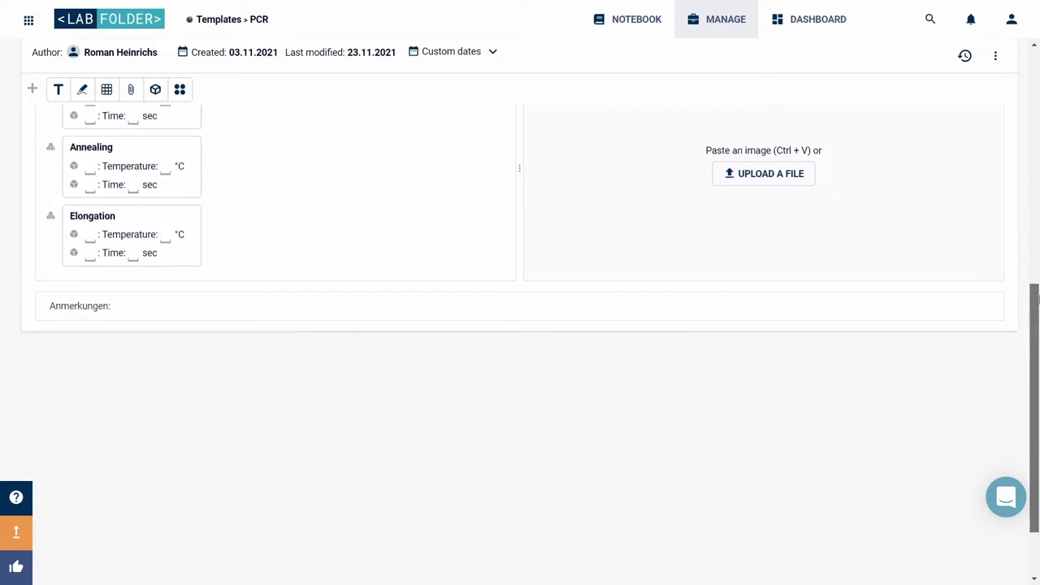
{"action": "left_click_drag", "start_coordinate": [1036, 323], "coordinate": [1036, 339]}
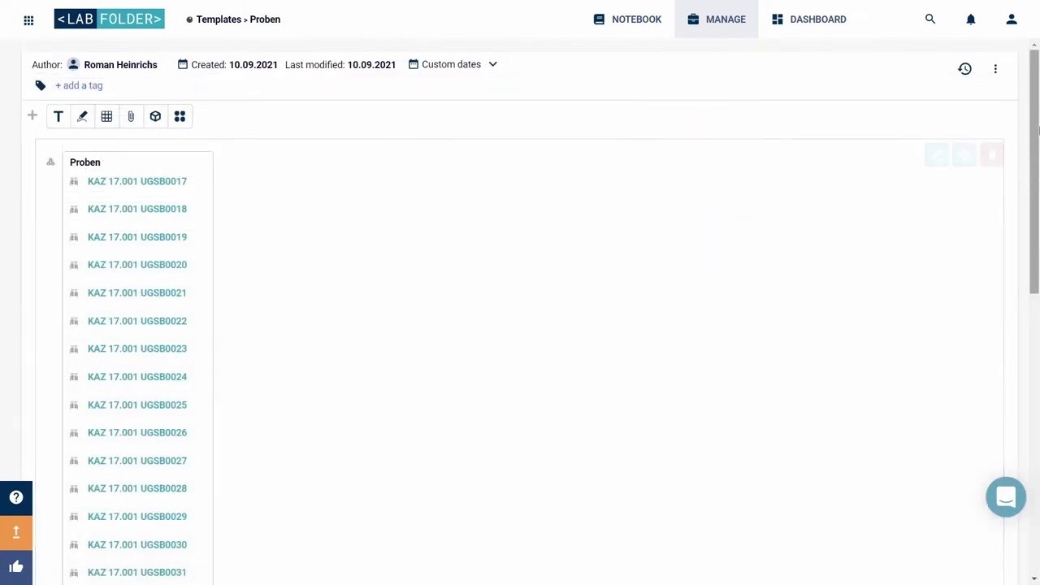
{"action": "left_click_drag", "start_coordinate": [1037, 87], "coordinate": [1037, 366]}
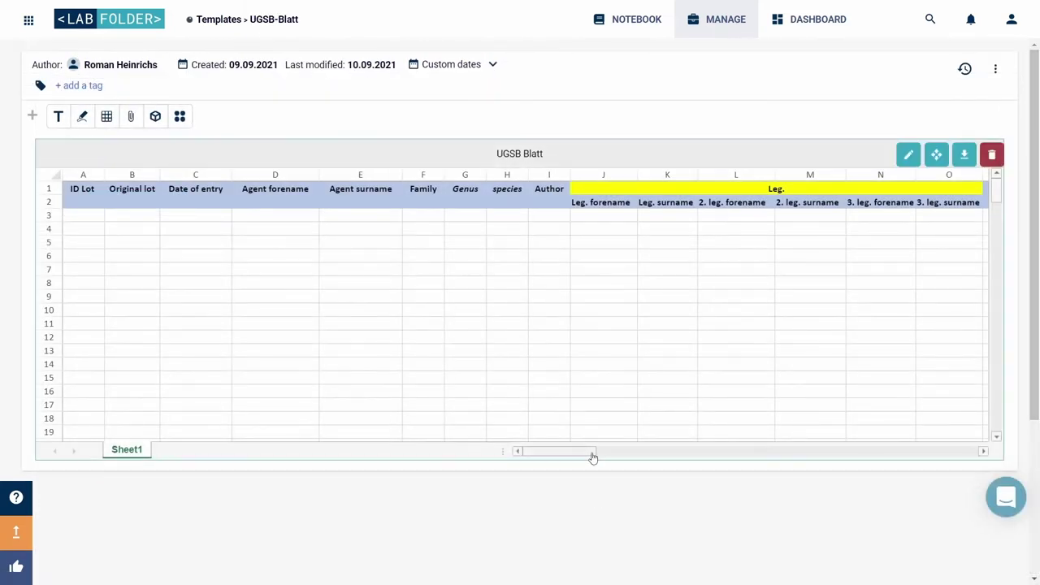
{"action": "left_click_drag", "start_coordinate": [596, 457], "coordinate": [629, 459]}
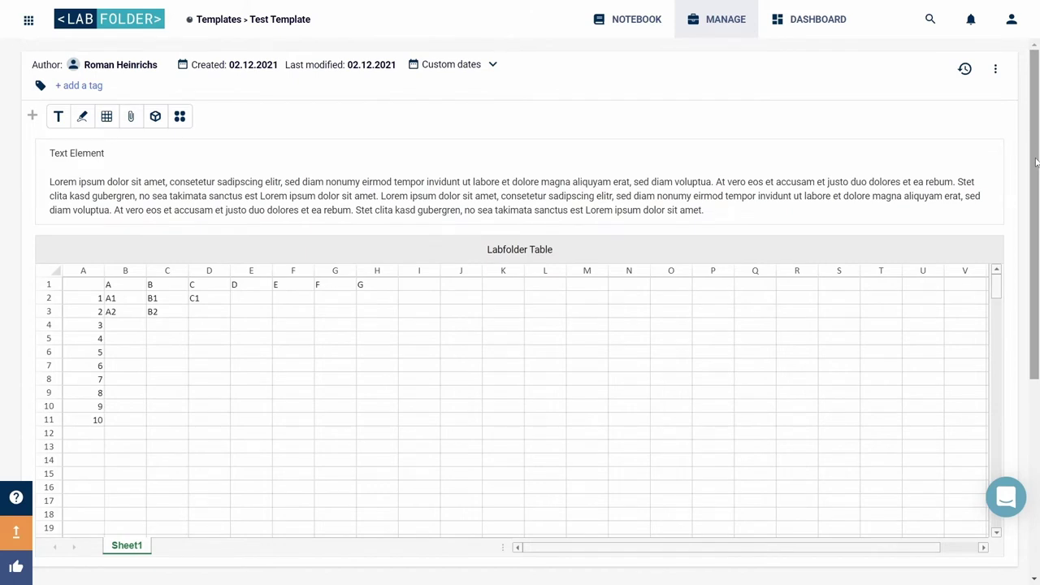
Enter the heading "Text Element" in the text element and draw a horizontal line from the vertical line's lower end in the sketch.
{"action": "left_click", "coordinate": [992, 187]}
{"action": "type", "text": "Text Elemen"}
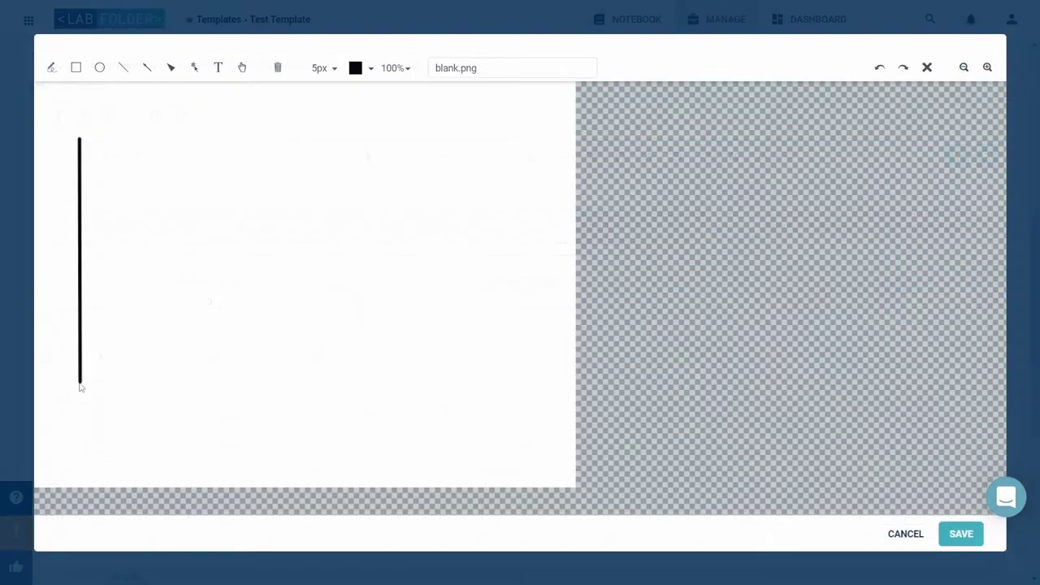
{"action": "left_click_drag", "start_coordinate": [79, 382], "coordinate": [494, 382]}
{"action": "left_click", "coordinate": [173, 69]}
Name the new numerical data element "Wasser" and open its physical quantity choices.
{"action": "type", "text": "ass"}
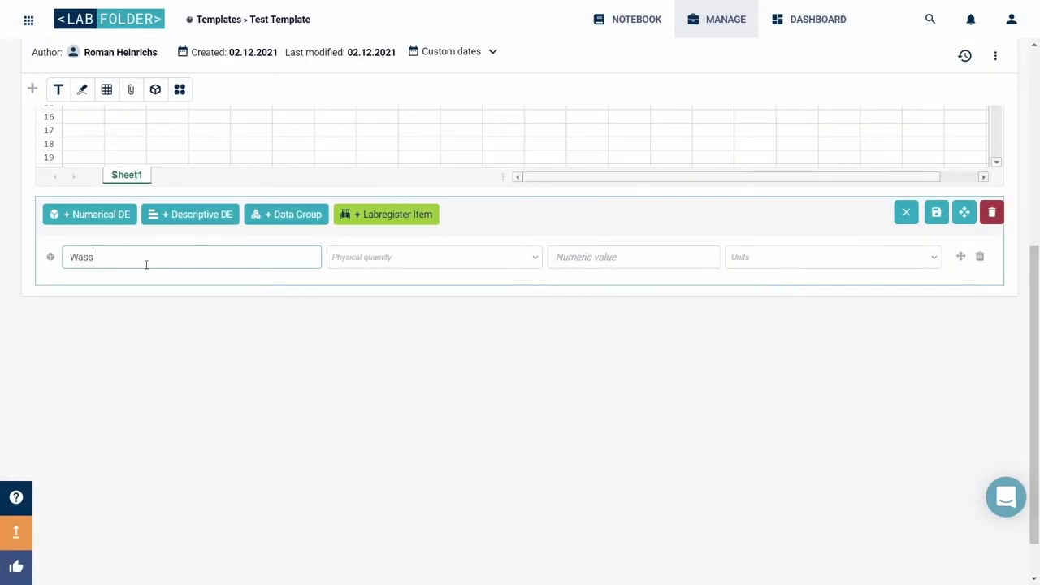
{"action": "type", "text": "er"}
{"action": "left_click", "coordinate": [425, 267]}
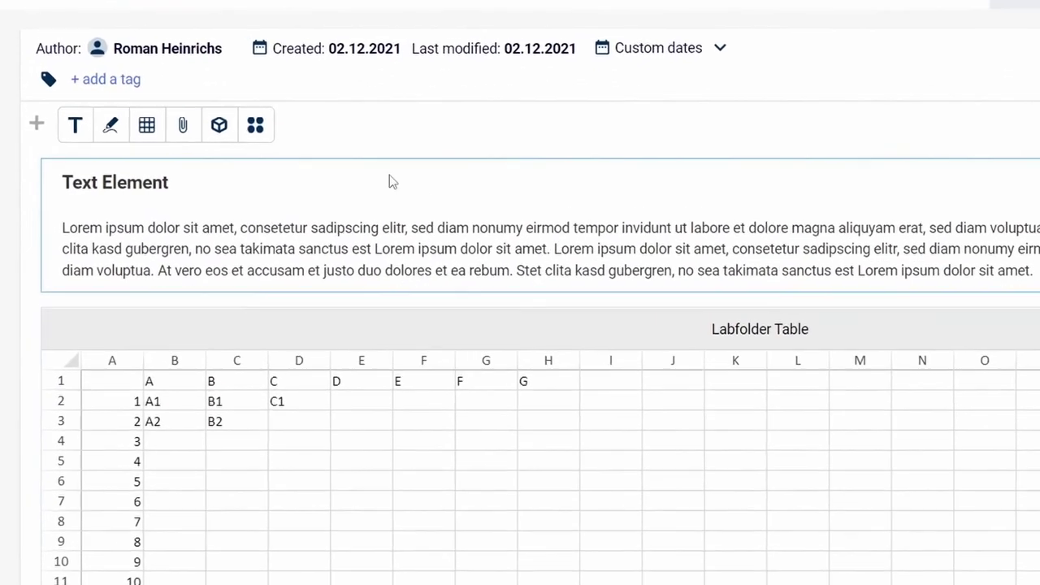
Enter a tag beginning with "Ecrobia use C" for the Test Template.
{"action": "left_click", "coordinate": [111, 79]}
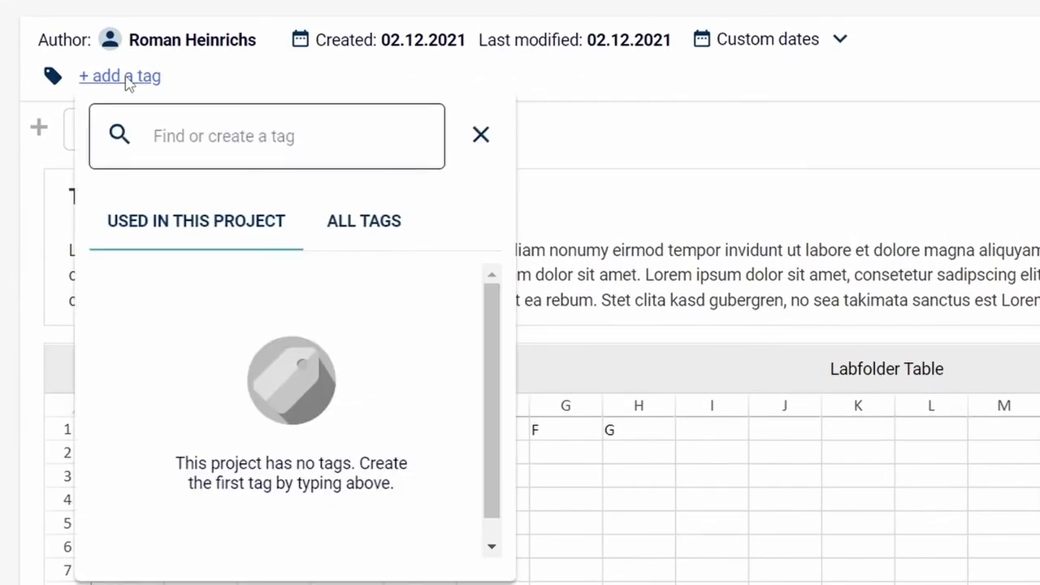
{"action": "type", "text": "Ecrobia "}
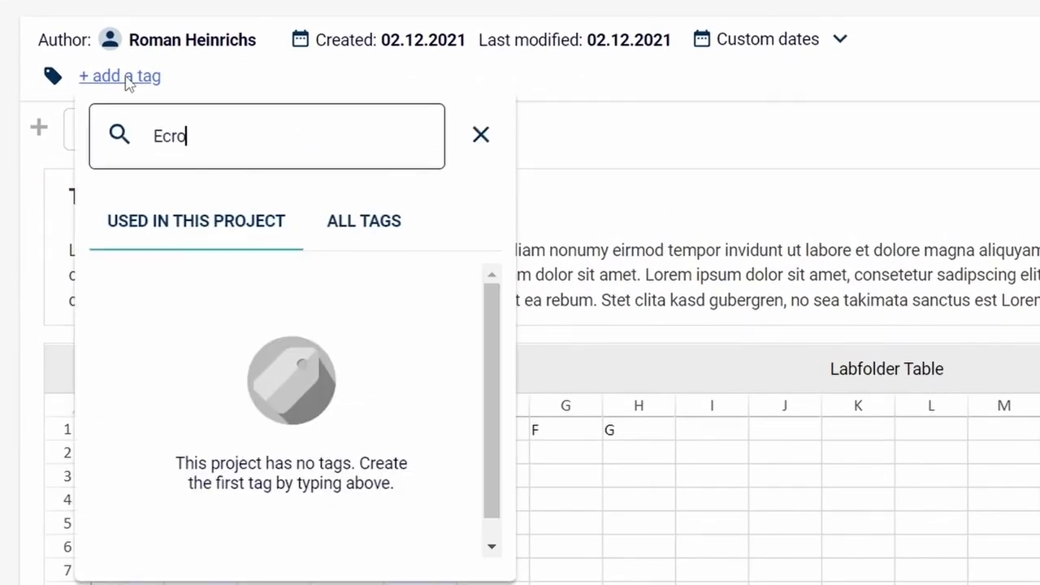
{"action": "type", "text": "use C"}
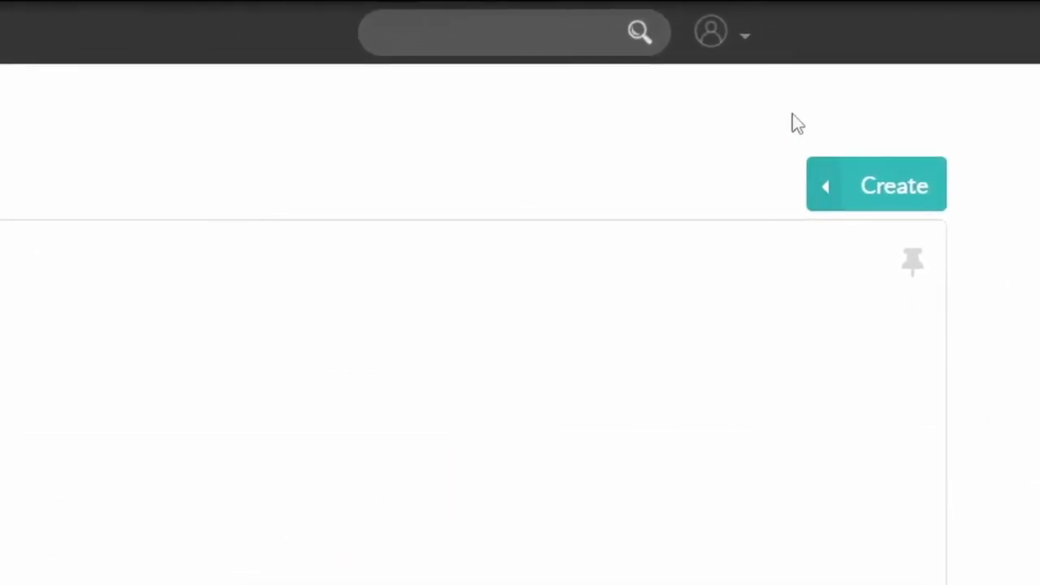
Switch to eLabFTW and open the experiment templates in the user settings.
{"action": "left_click", "coordinate": [744, 59]}
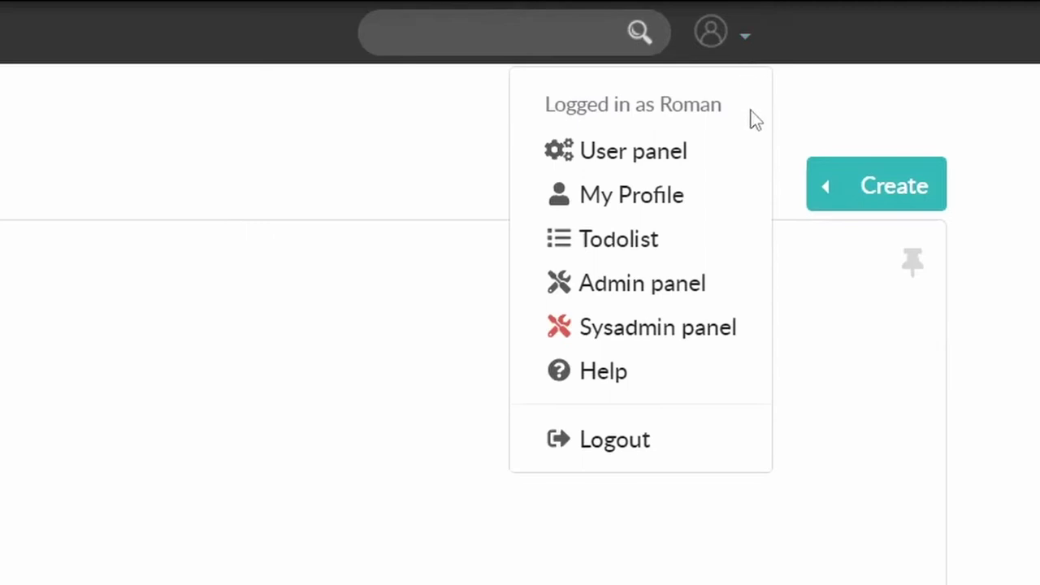
{"action": "left_click", "coordinate": [748, 153]}
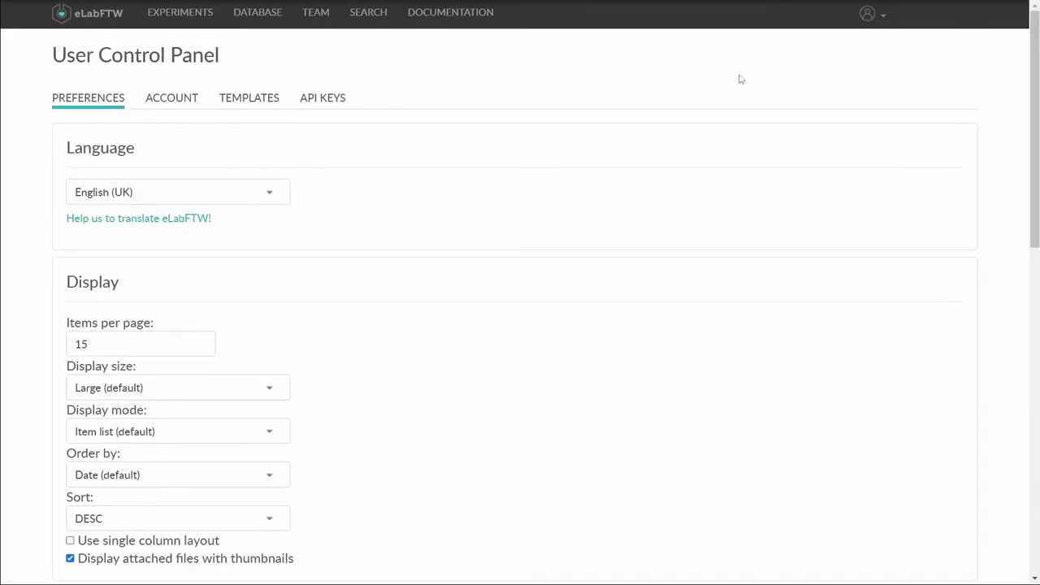
{"action": "left_click", "coordinate": [275, 100]}
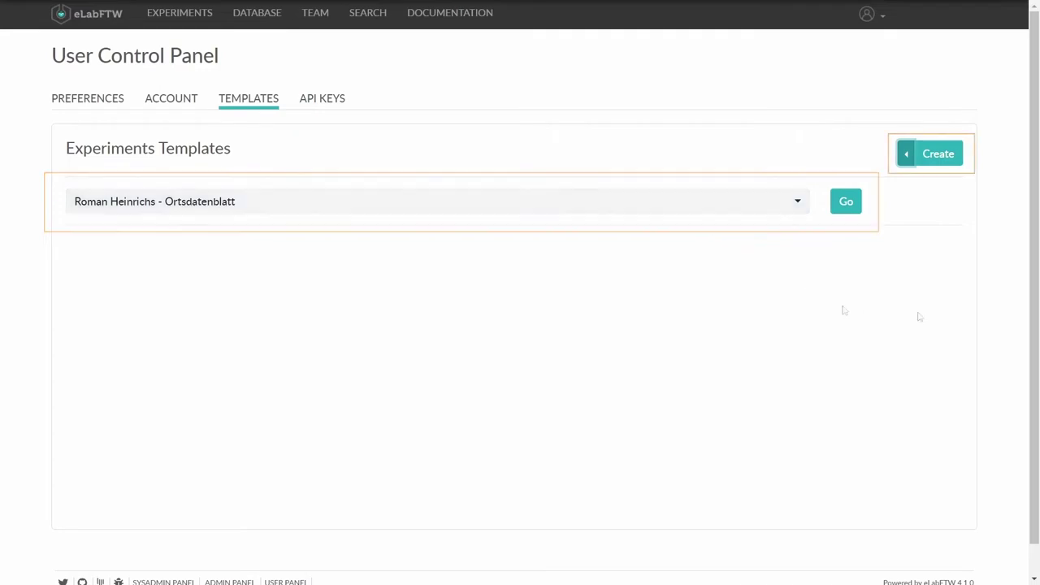
Create an experiment template titled "Test Template".
{"action": "left_click", "coordinate": [936, 154]}
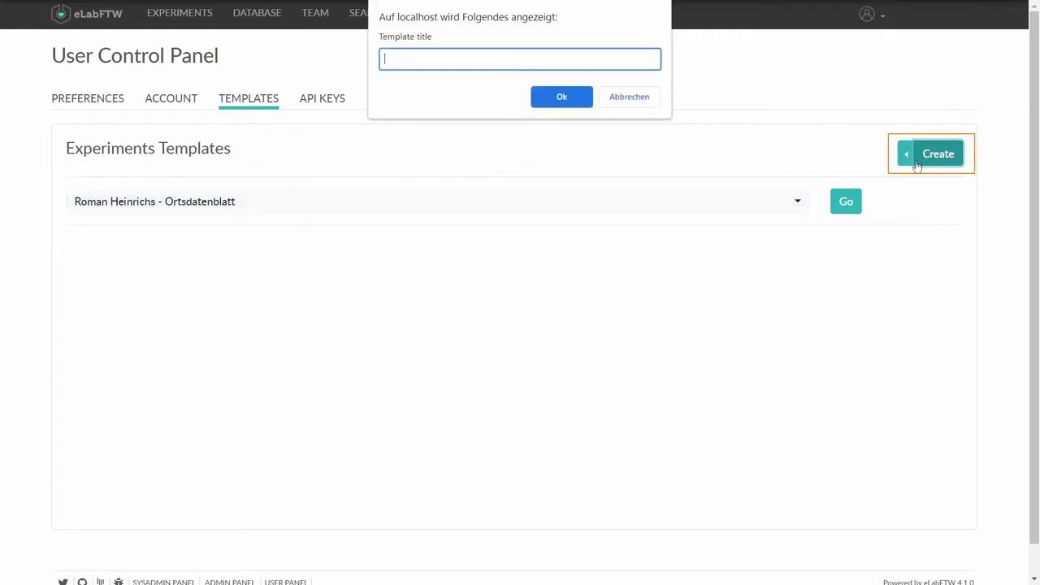
{"action": "type", "text": "Test Template"}
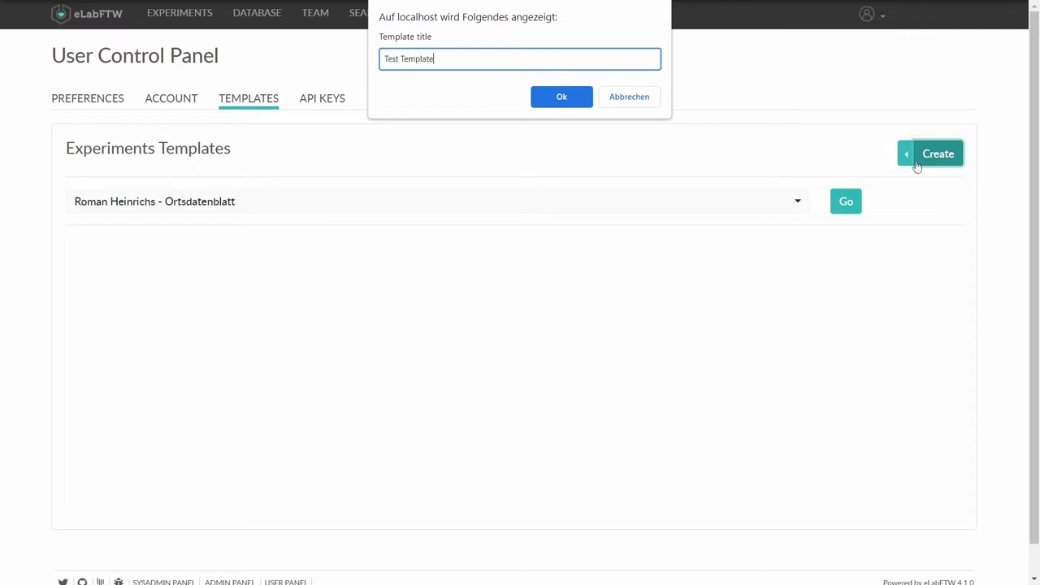
{"action": "key", "text": "Return"}
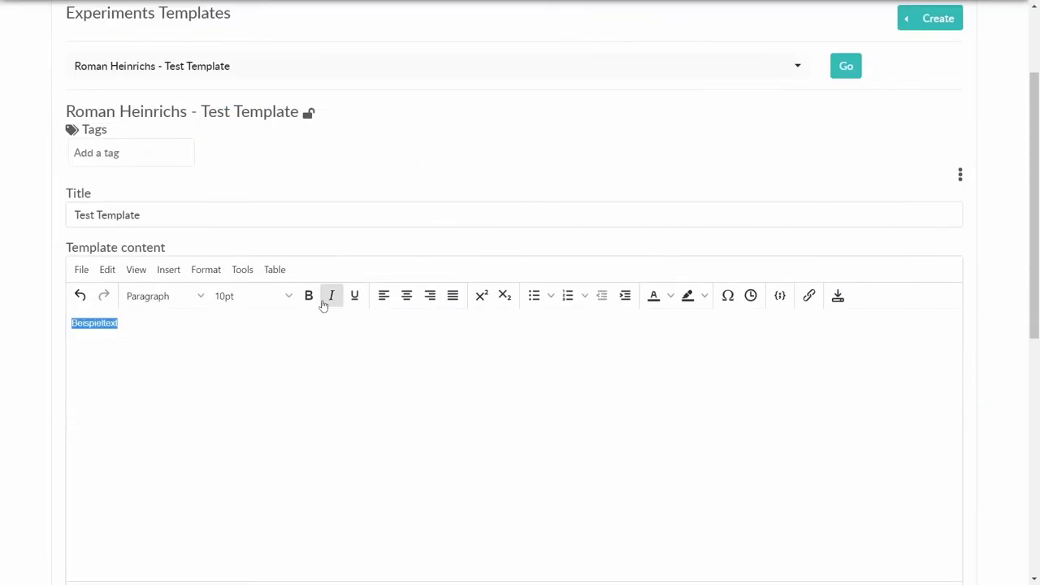
Format the selected text "Beispieltext" in the template content as bold at 14pt.
{"action": "left_click", "coordinate": [309, 296]}
{"action": "left_click", "coordinate": [272, 296]}
{"action": "left_click", "coordinate": [260, 387]}
{"action": "left_click", "coordinate": [230, 319]}
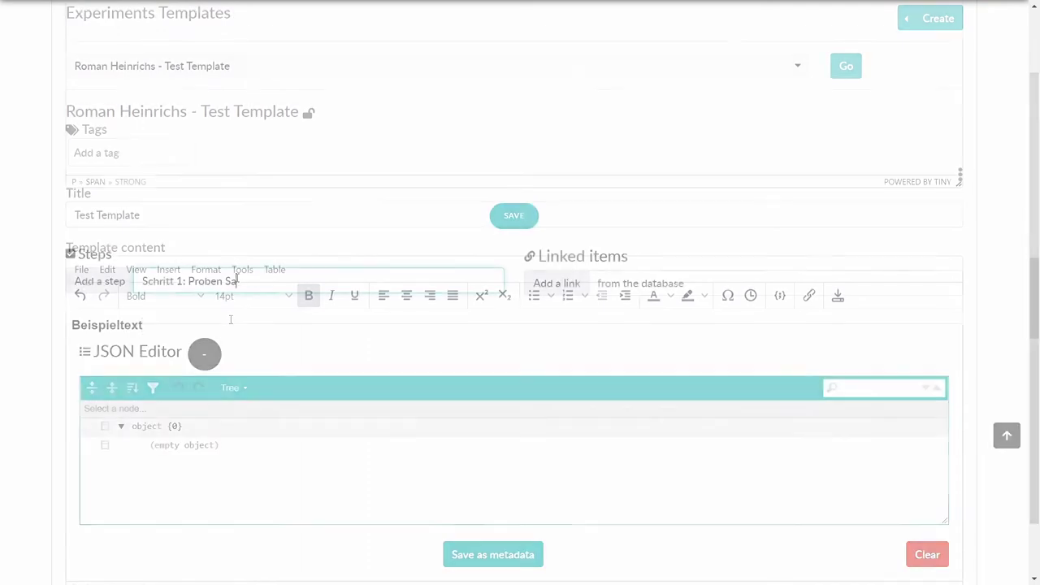
Add the steps "Schritt 1: Proben sammeln" and "Schritt 2: Proben untersuchen", and link the database item "28 - Gerät - Spektralphotometer".
{"action": "type", "text": "mme"}
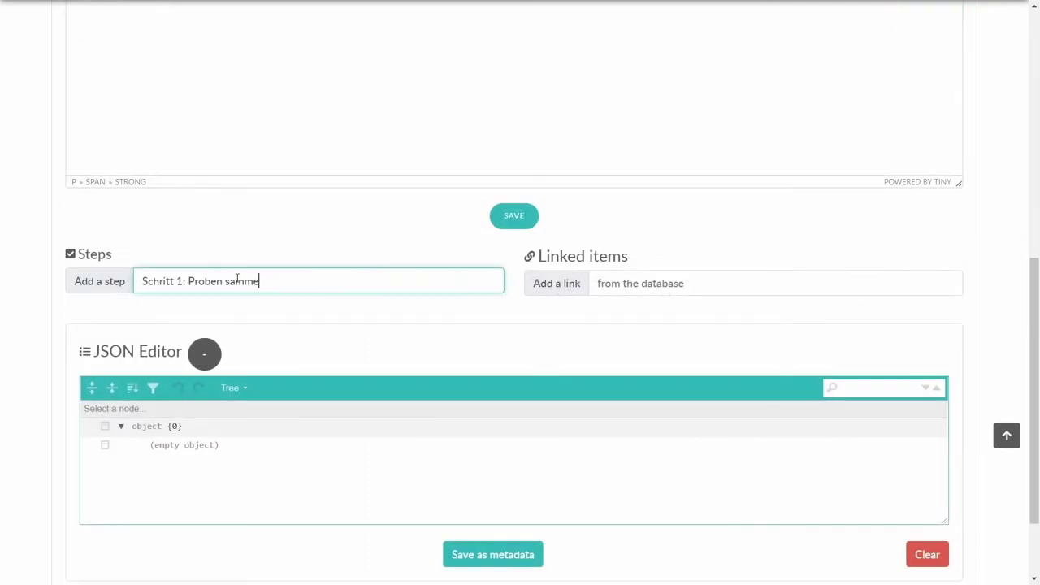
{"action": "type", "text": "ln"}
{"action": "key", "text": "Return"}
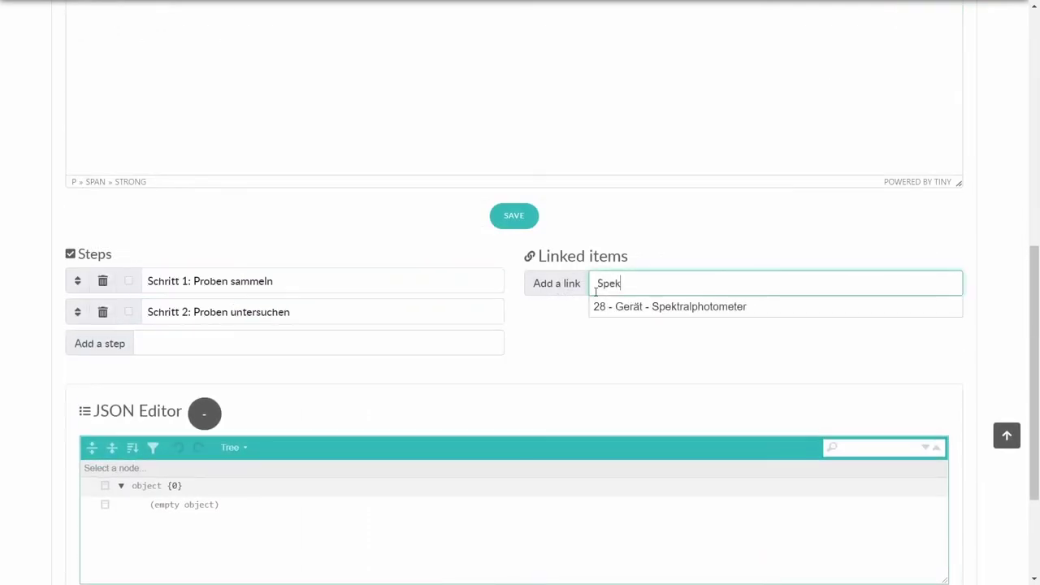
{"action": "left_click", "coordinate": [599, 309]}
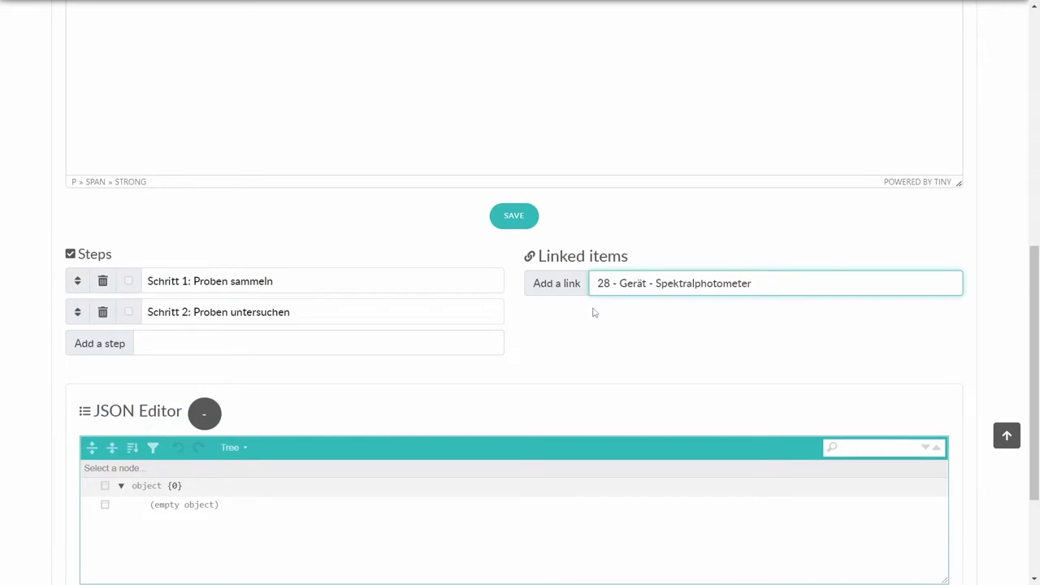
{"action": "key", "text": "Return"}
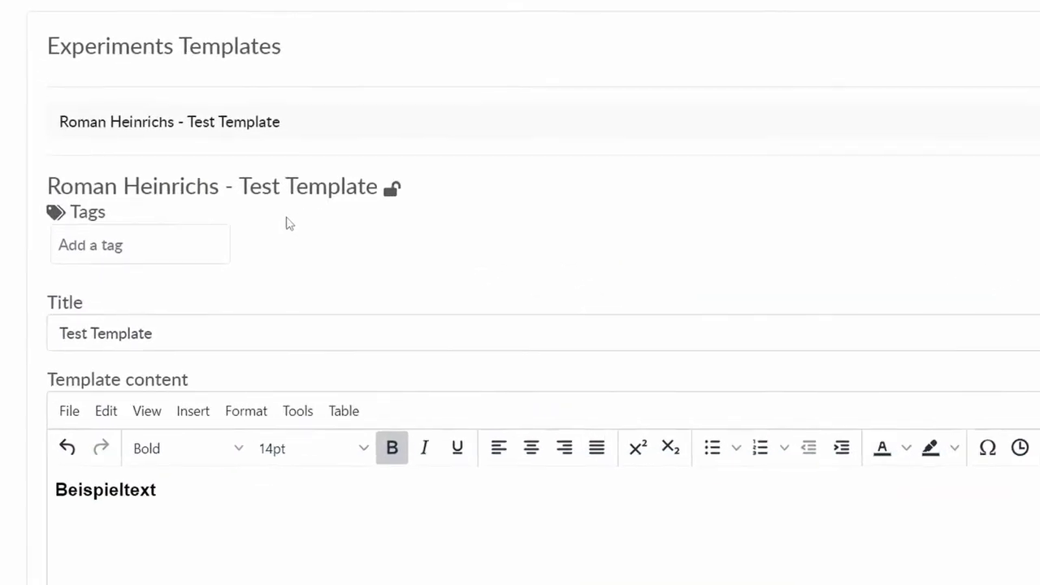
Tag the Test Template with "ecrobia".
{"action": "type", "text": "Ecrob"}
{"action": "type", "text": "ia"}
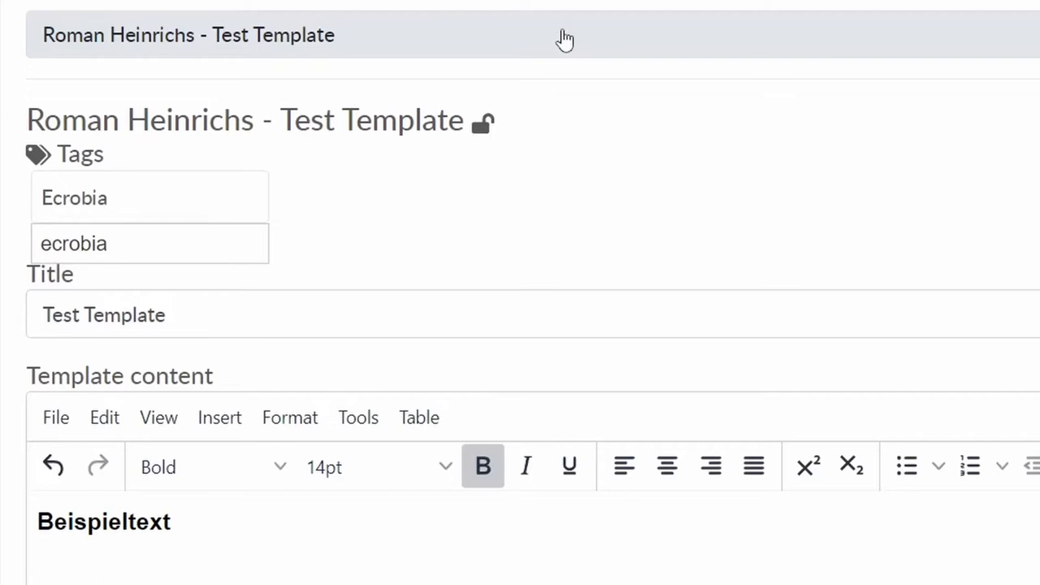
{"action": "key", "text": "Return"}
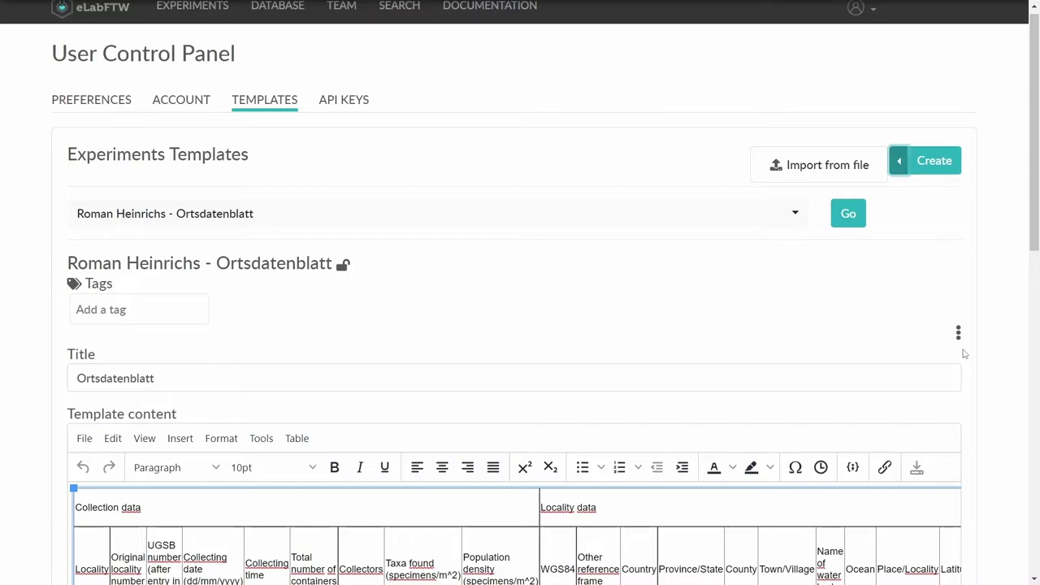
View the Ortsdatenblatt template's permission, download and delete options and the option to import a template from a file.
{"action": "left_click", "coordinate": [958, 333]}
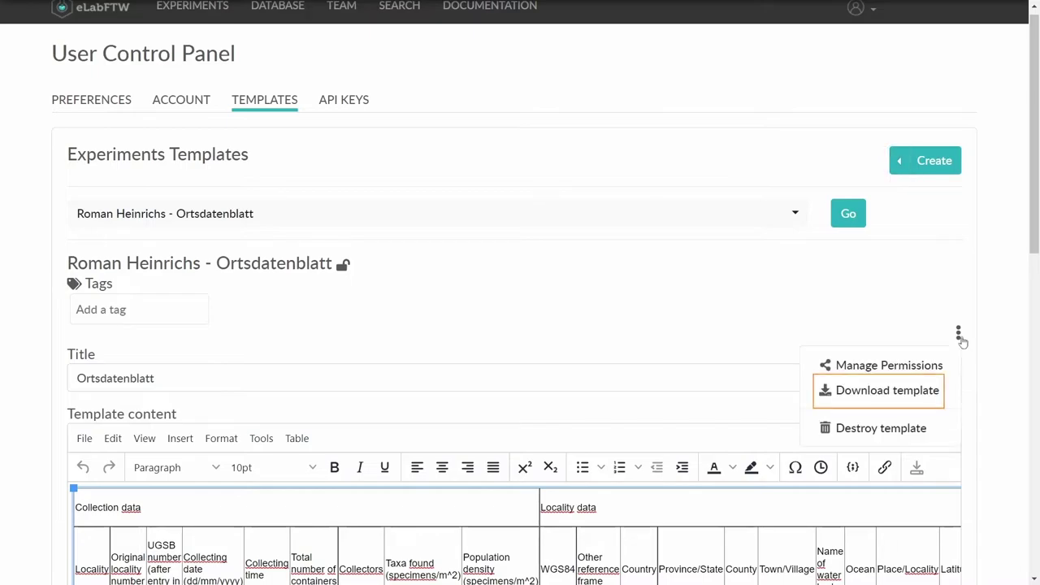
{"action": "left_click", "coordinate": [959, 395]}
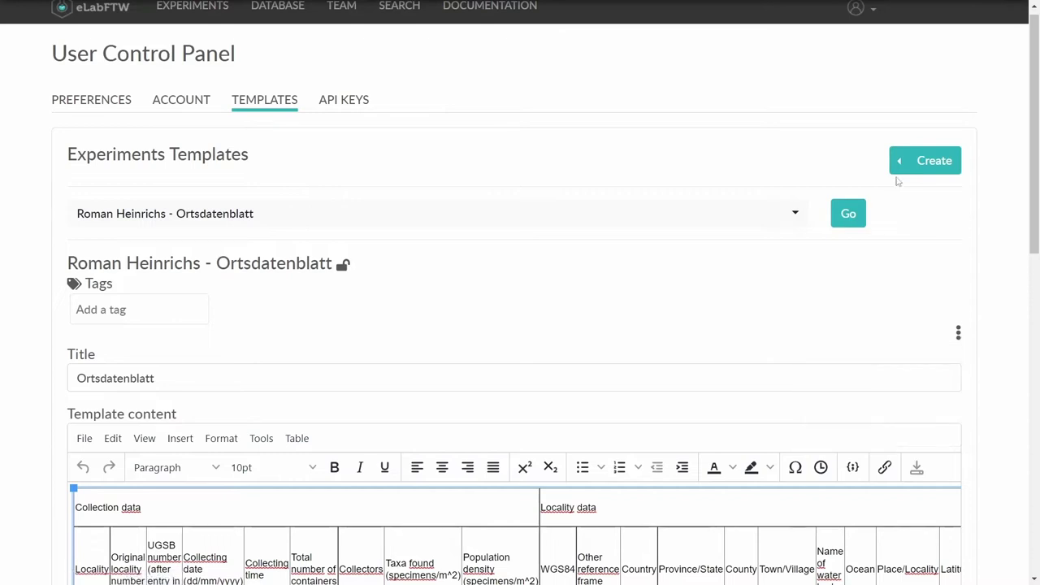
{"action": "left_click", "coordinate": [899, 167]}
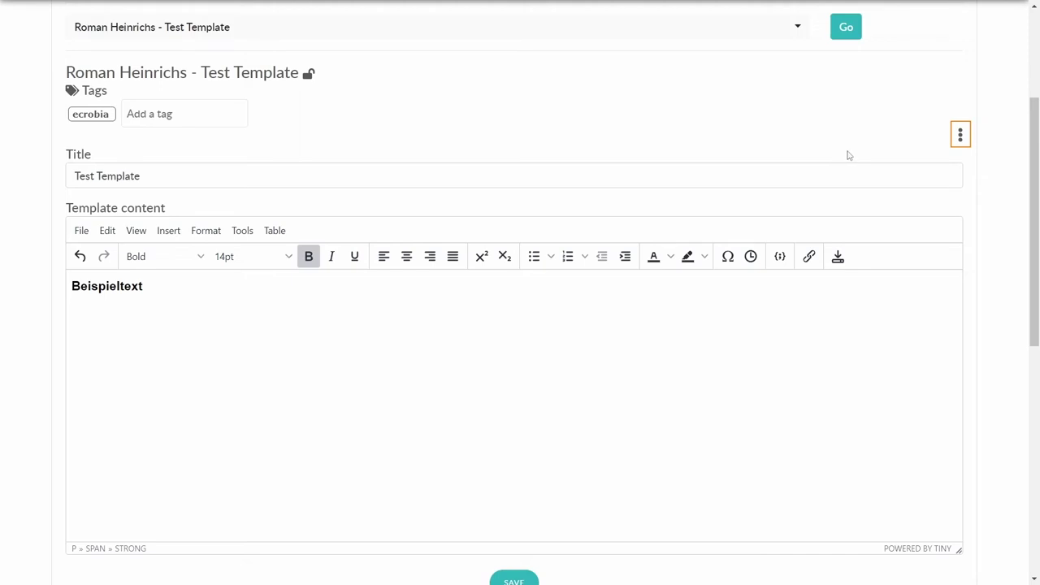
Download the Test Template as a file and reload the templates page.
{"action": "left_click", "coordinate": [961, 136]}
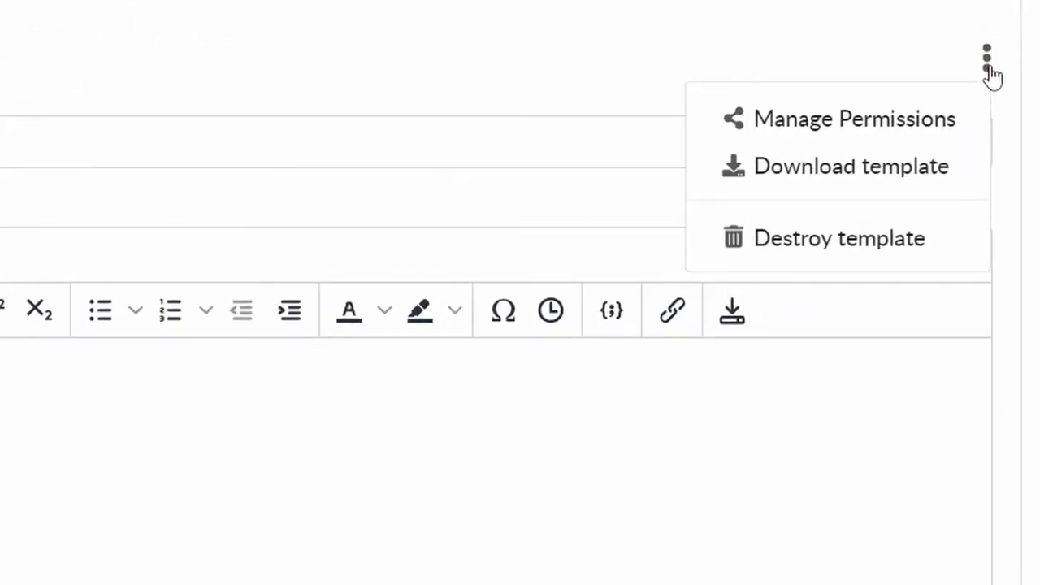
{"action": "left_click", "coordinate": [959, 173]}
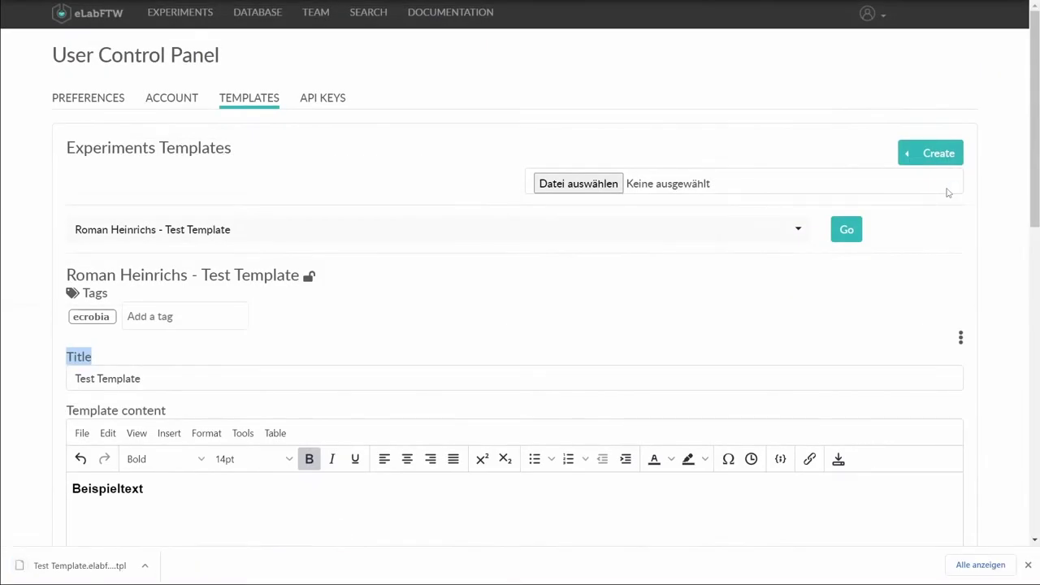
{"action": "key", "text": "F5"}
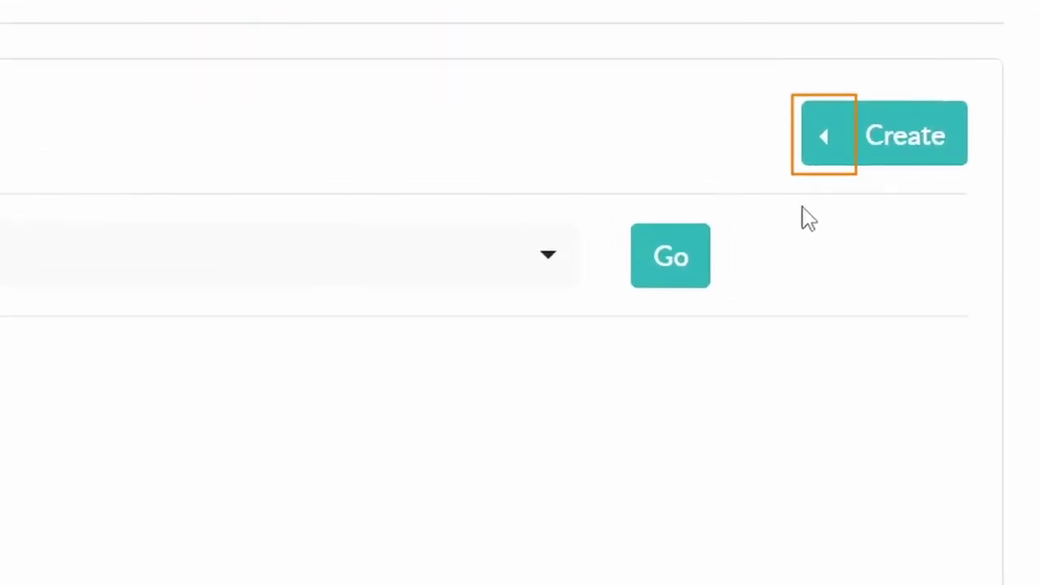
Create an experiment from the UGSB Blatt template on the Experiments page.
{"action": "left_click", "coordinate": [821, 161]}
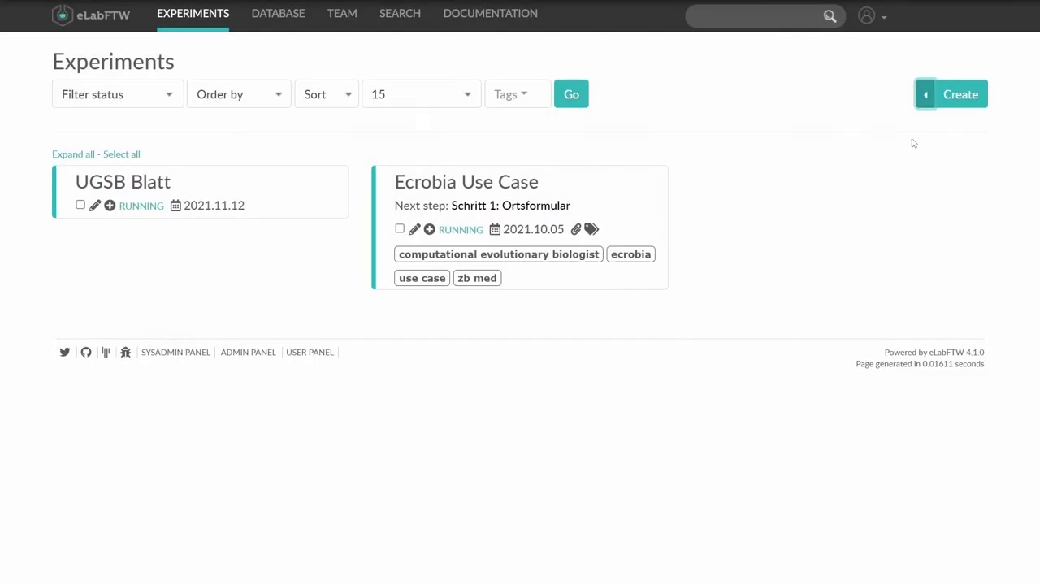
{"action": "left_click", "coordinate": [923, 106]}
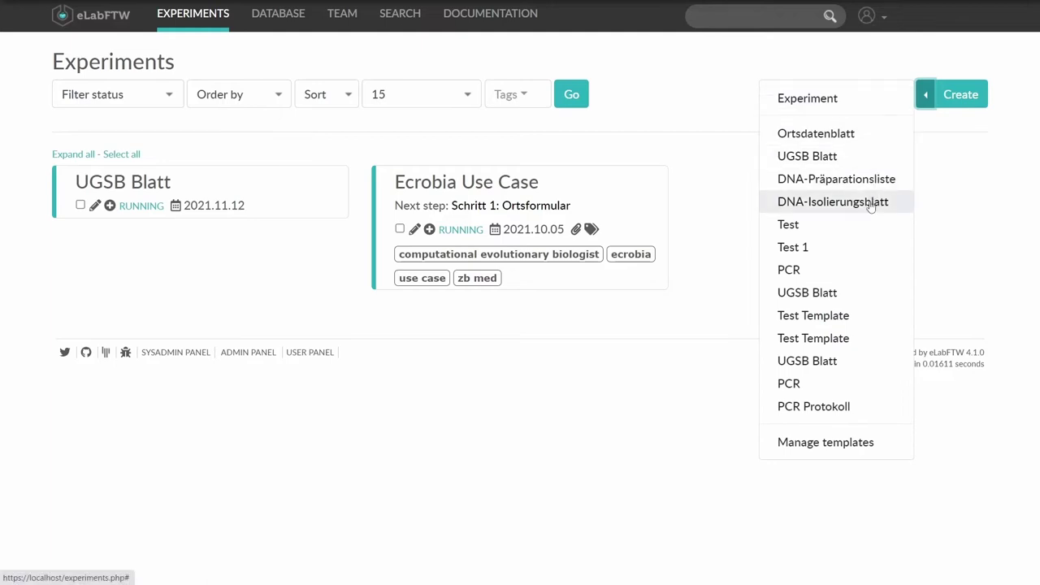
{"action": "left_click", "coordinate": [845, 298]}
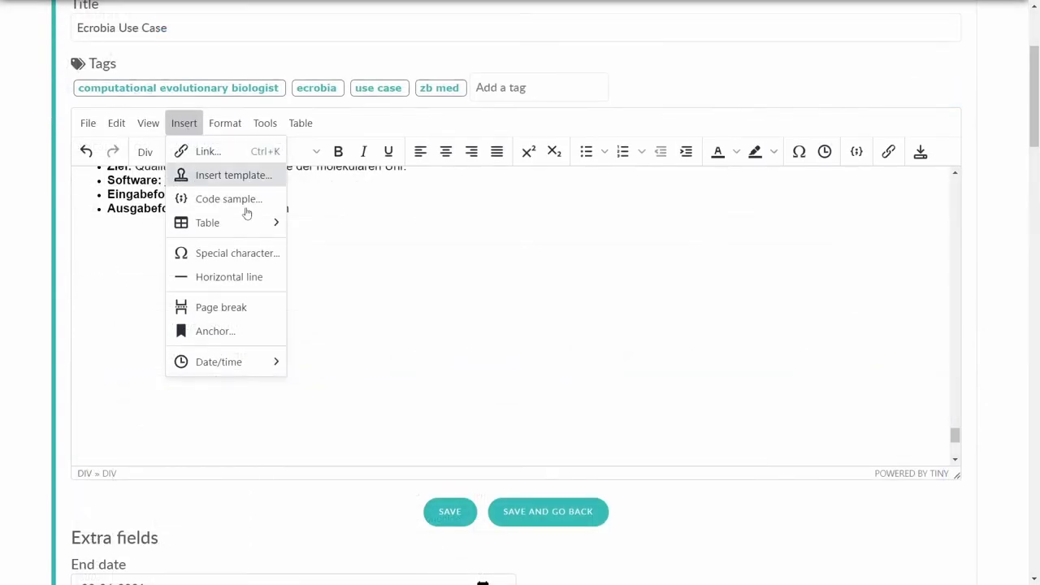
Insert the UGSB Blatt template into the text of the Ecrobia Use Case experiment.
{"action": "left_click", "coordinate": [232, 174]}
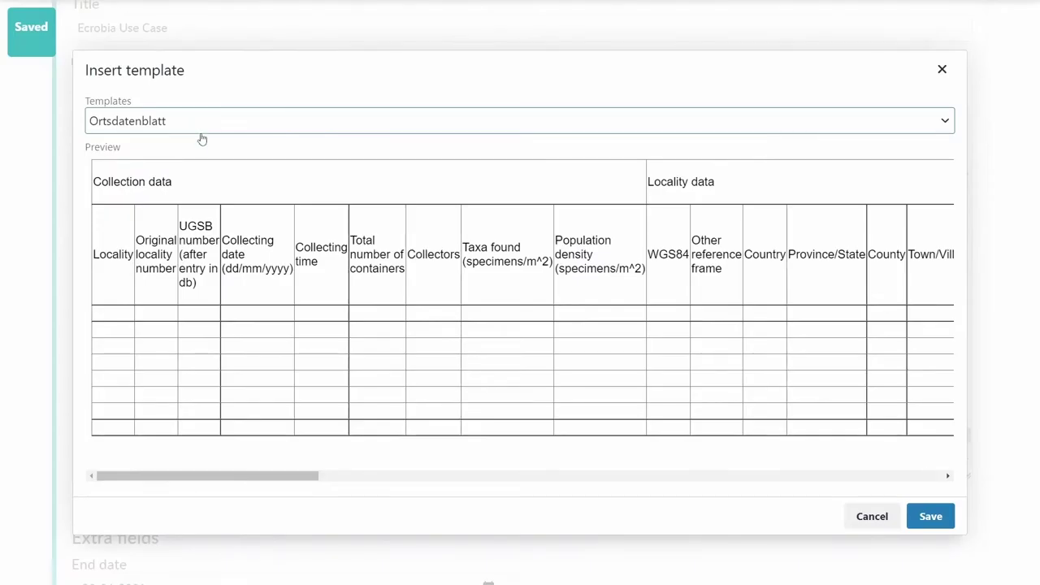
{"action": "left_click", "coordinate": [243, 122]}
{"action": "left_click", "coordinate": [309, 160]}
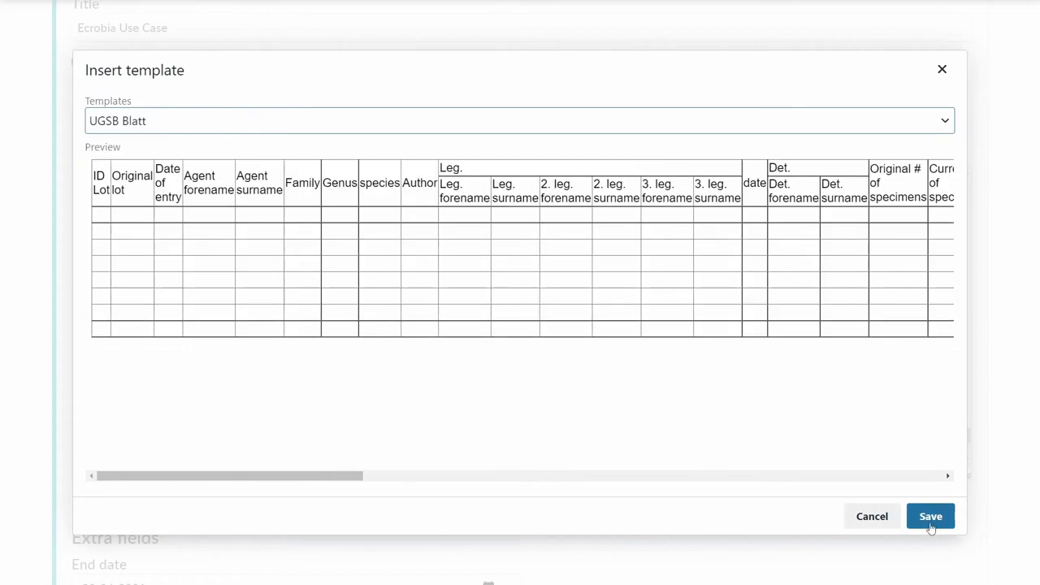
{"action": "left_click", "coordinate": [929, 520]}
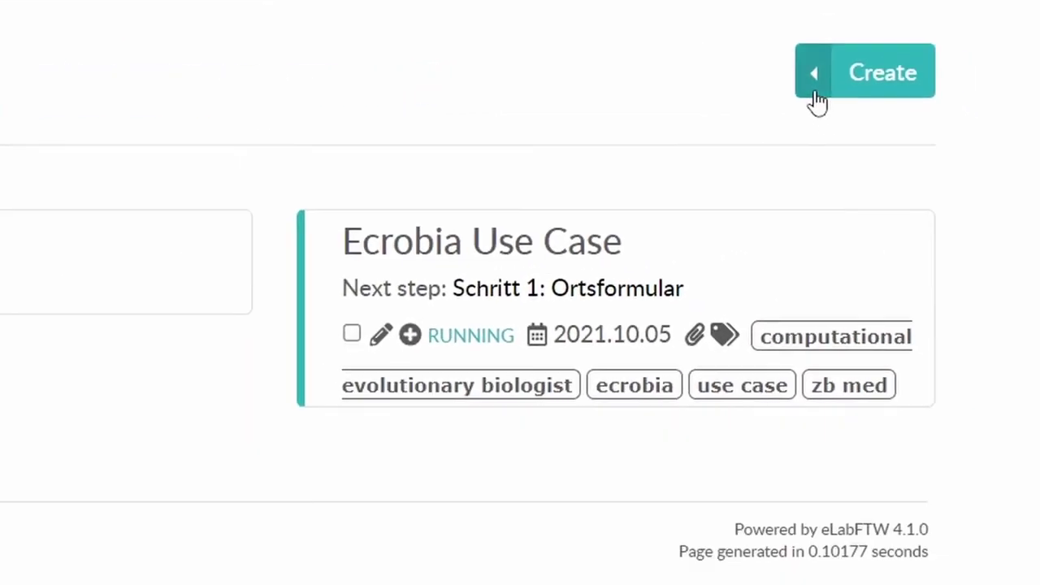
Create an experiment from the last Test Template in the list of available templates.
{"action": "left_click", "coordinate": [867, 112]}
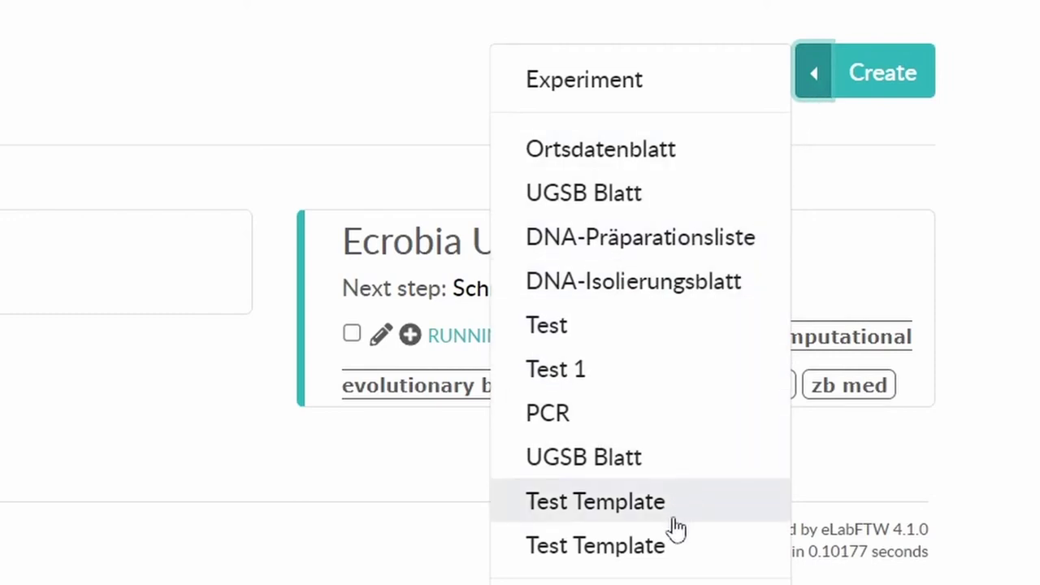
{"action": "left_click", "coordinate": [669, 549]}
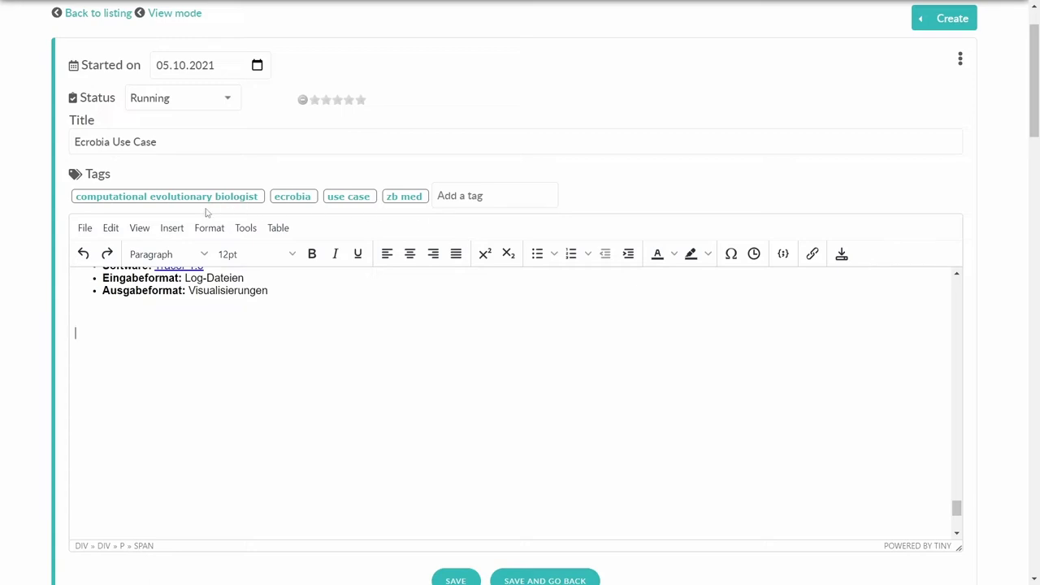
Insert the DNA-Präparationsliste template below the existing text of the Ecrobia Use Case experiment.
{"action": "left_click", "coordinate": [184, 232]}
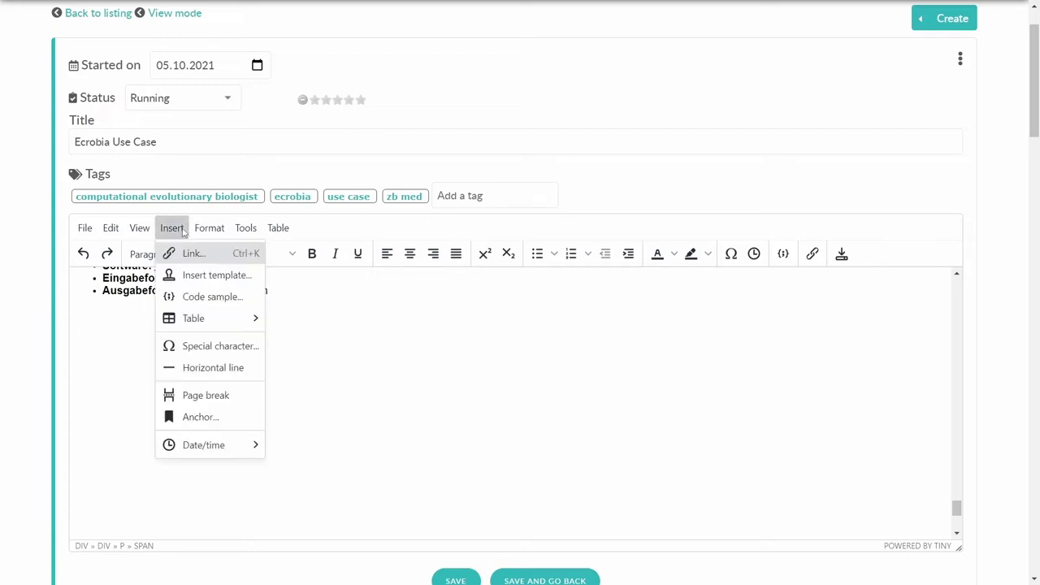
{"action": "left_click", "coordinate": [187, 278]}
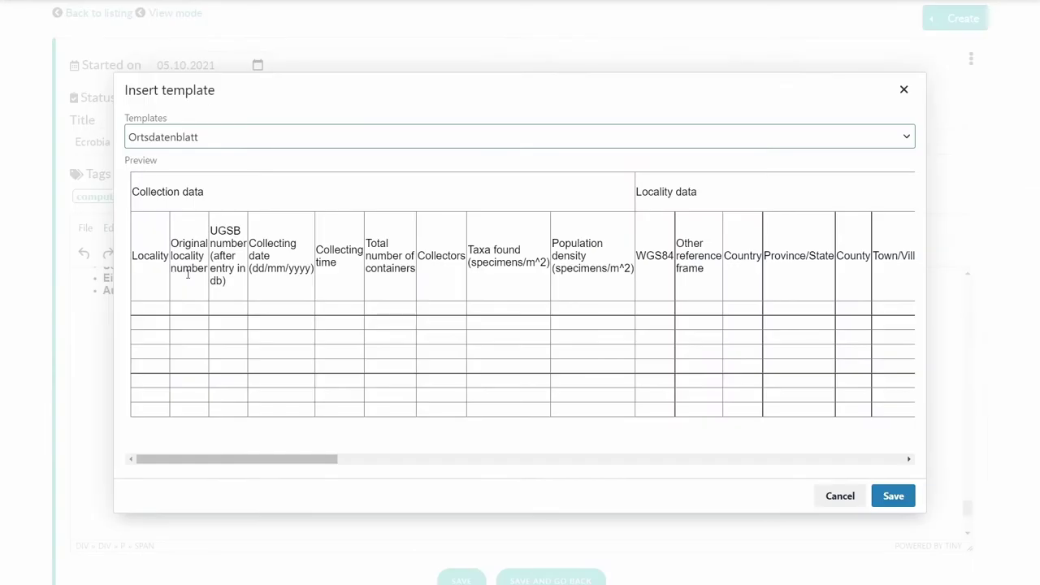
{"action": "left_click", "coordinate": [299, 138]}
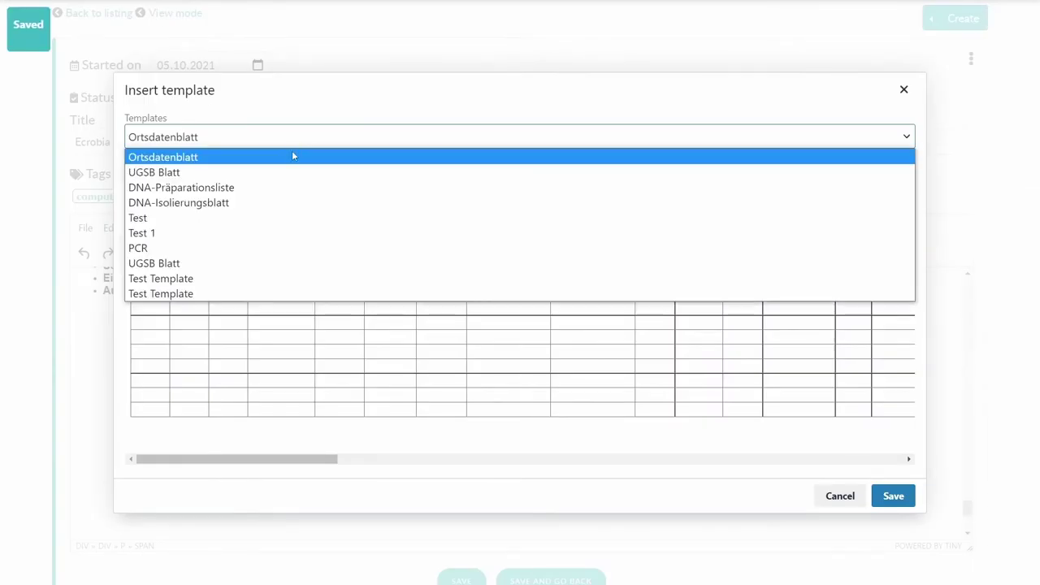
{"action": "left_click", "coordinate": [280, 191]}
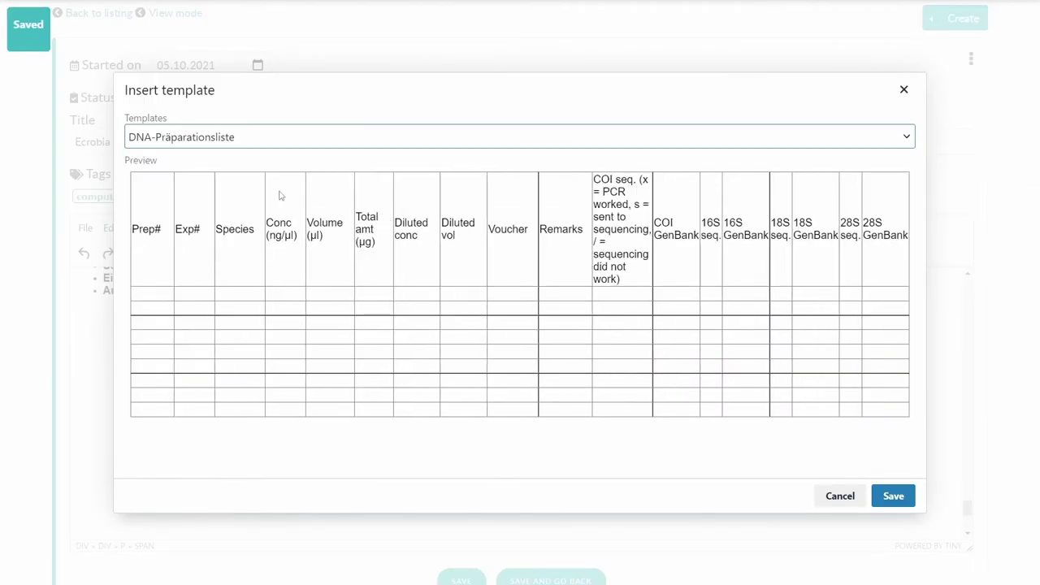
{"action": "left_click", "coordinate": [894, 499]}
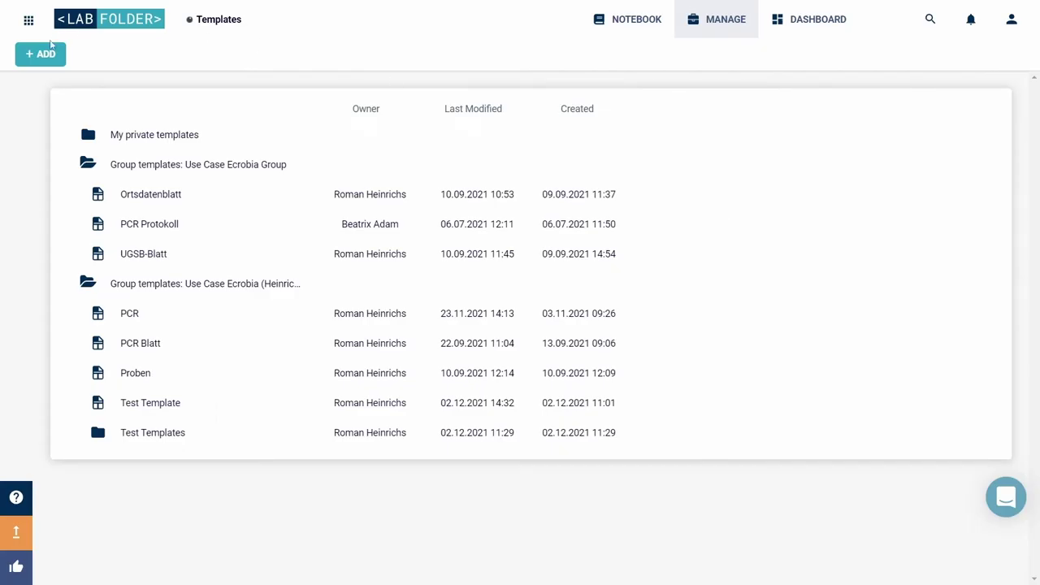
In Labfolder, add a template named "UGSB Blatt" and choose the second Use Case Ecrobia group templates folder as its location.
{"action": "left_click", "coordinate": [49, 51]}
{"action": "left_click", "coordinate": [69, 87]}
{"action": "type", "text": "UGSB Blatt"}
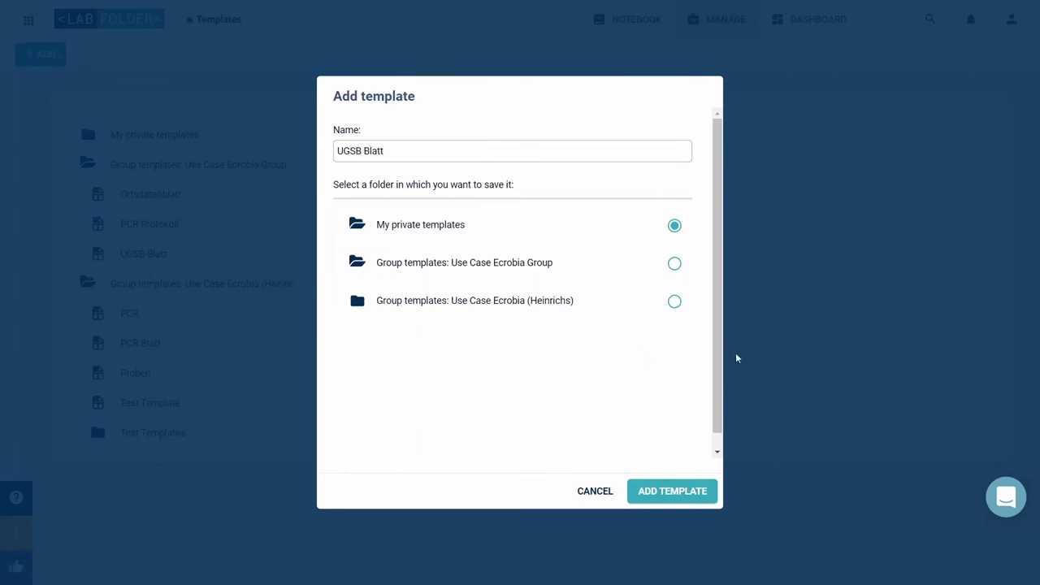
{"action": "left_click", "coordinate": [675, 302]}
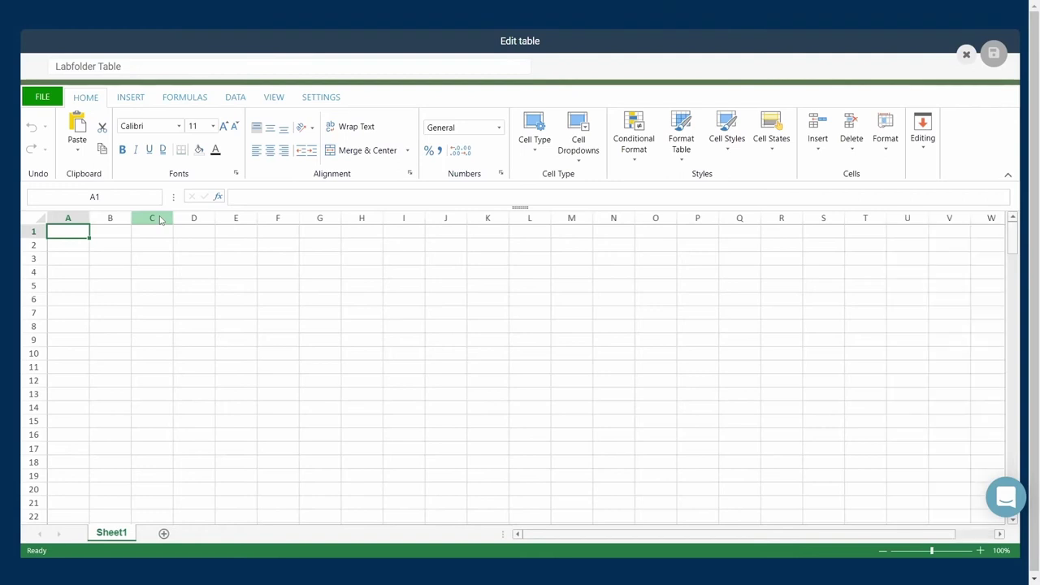
Copy the two header rows of ugsb_blatte.xlsx from Excel into the Labfolder table from cell A1 and save the table as "UGSB Blatt".
{"action": "key", "text": "alt+Tab"}
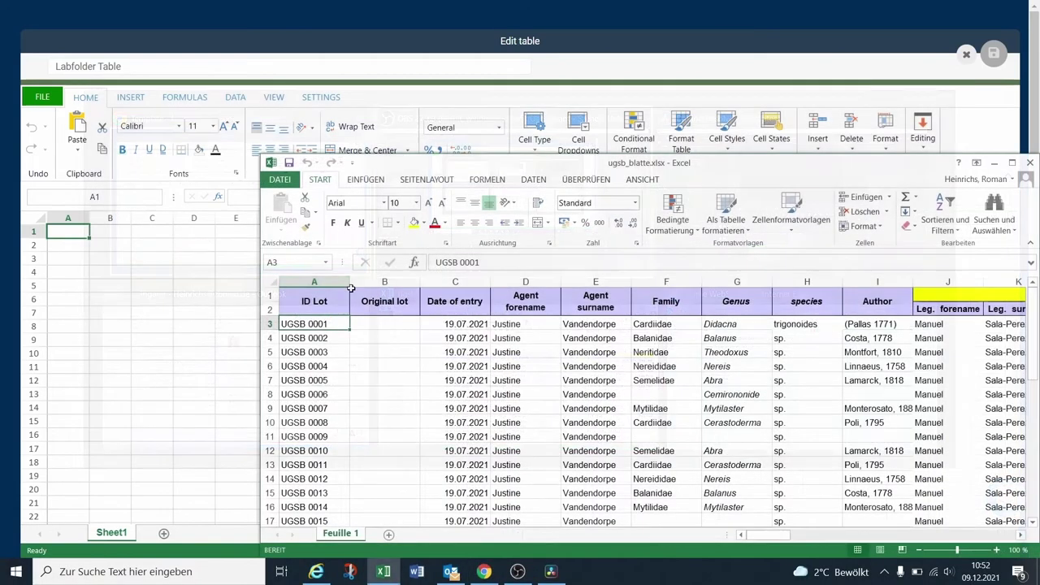
{"action": "left_click_drag", "start_coordinate": [317, 302], "coordinate": [1031, 297]}
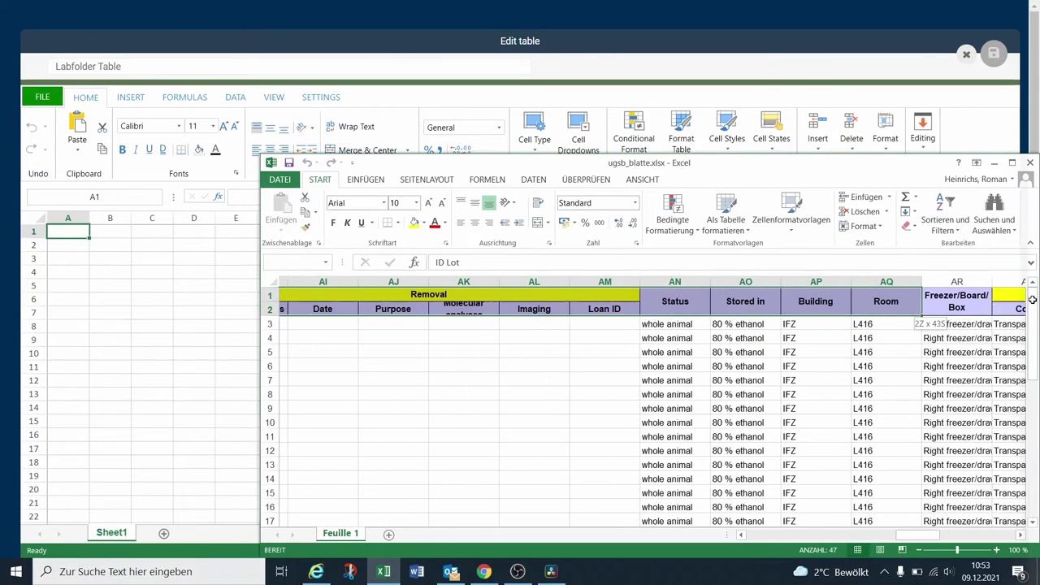
{"action": "key", "text": "ctrl+c"}
{"action": "key", "text": "alt+Tab"}
{"action": "key", "text": "ctrl+v"}
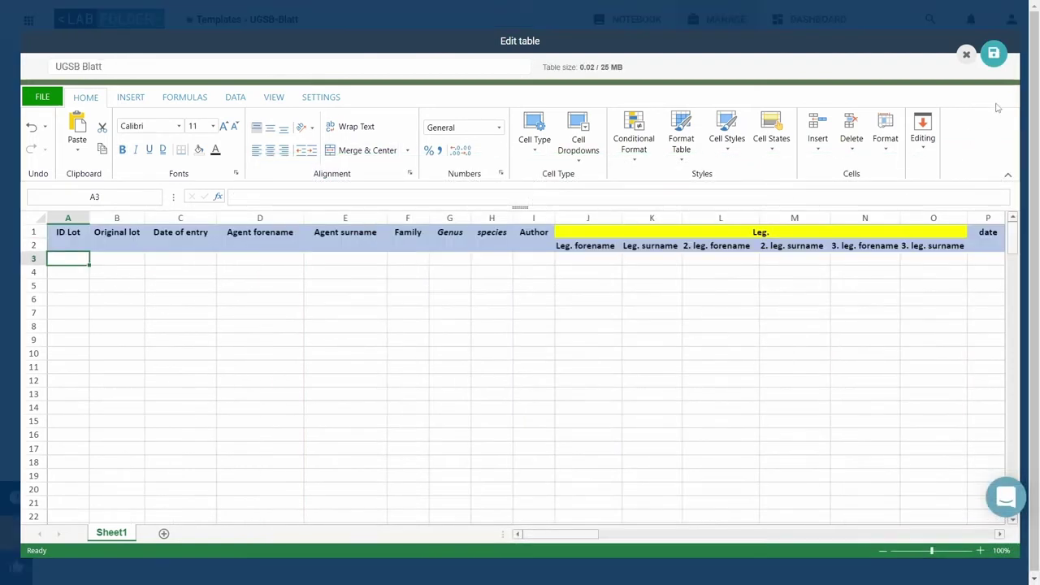
{"action": "left_click", "coordinate": [994, 55]}
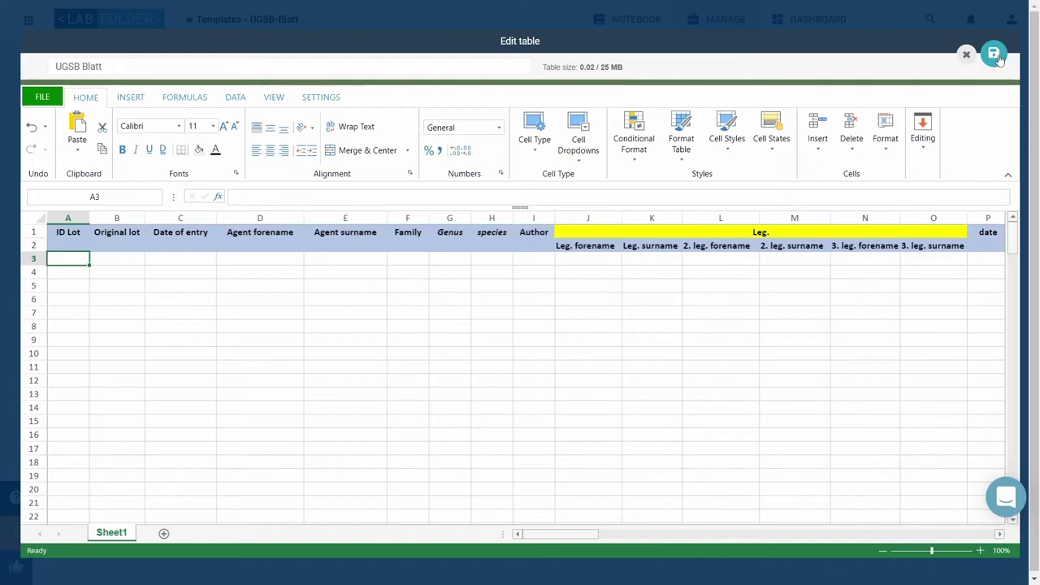
{"action": "scroll", "coordinate": [904, 317], "scroll_direction": "down", "scroll_amount": 5}
{"action": "scroll", "coordinate": [868, 532], "scroll_direction": "down", "scroll_amount": 1}
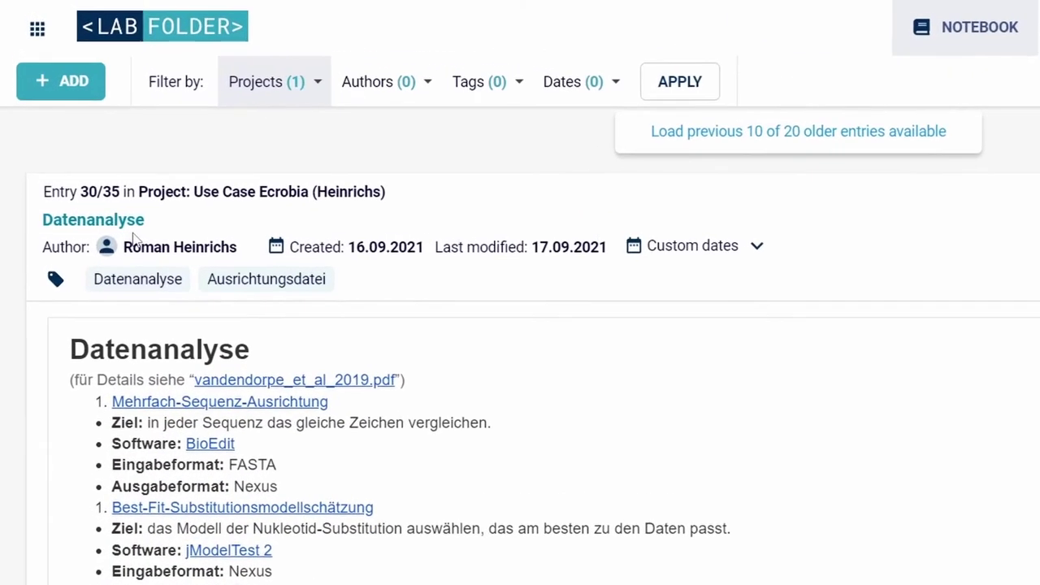
Add a notebook entry from the UGSB-Blatt template in the Use Case Ecrobia Group templates.
{"action": "left_click", "coordinate": [61, 81]}
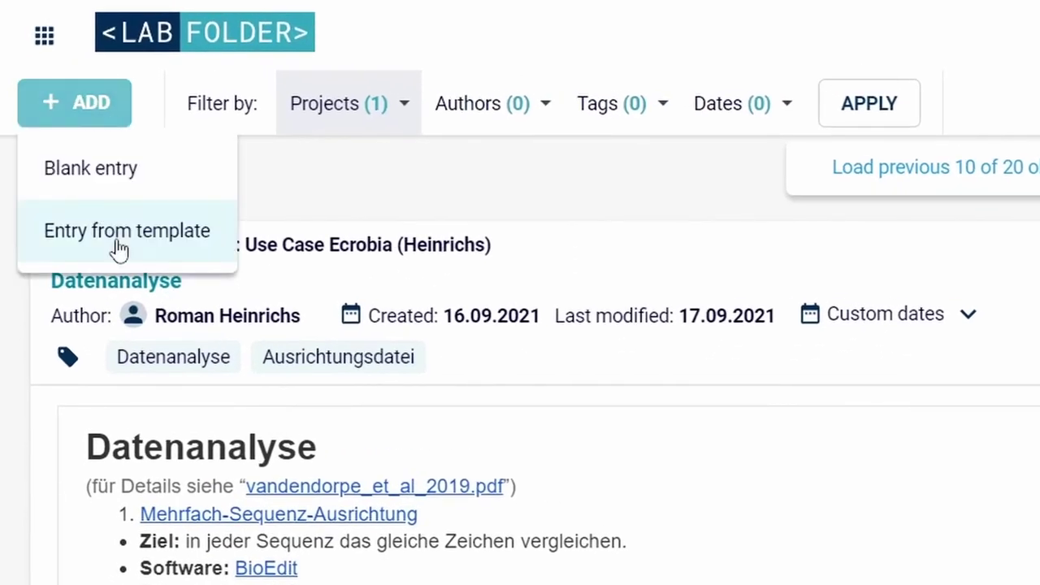
{"action": "left_click", "coordinate": [120, 243]}
{"action": "left_click", "coordinate": [431, 340]}
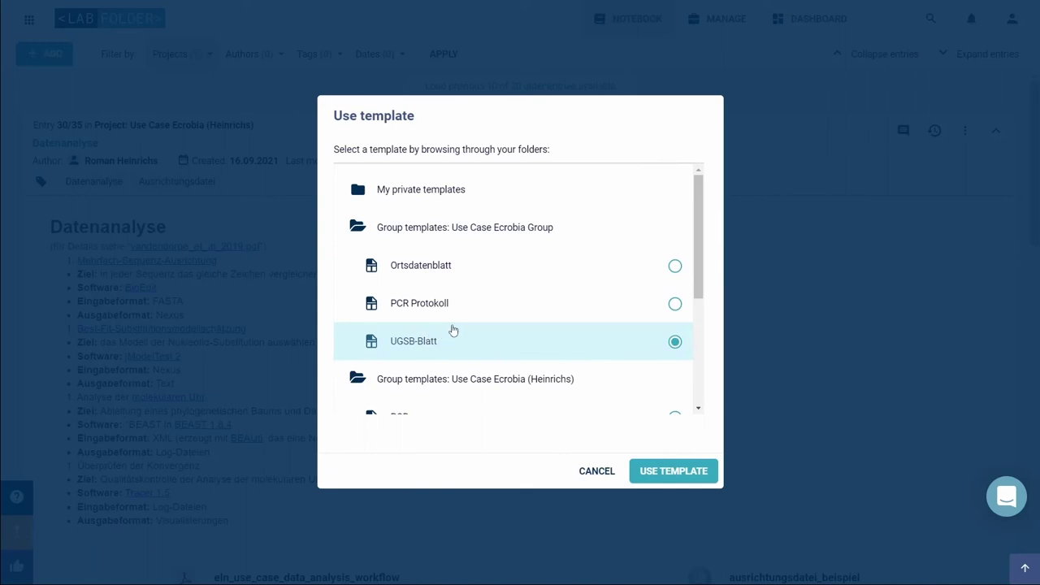
{"action": "left_click", "coordinate": [691, 472]}
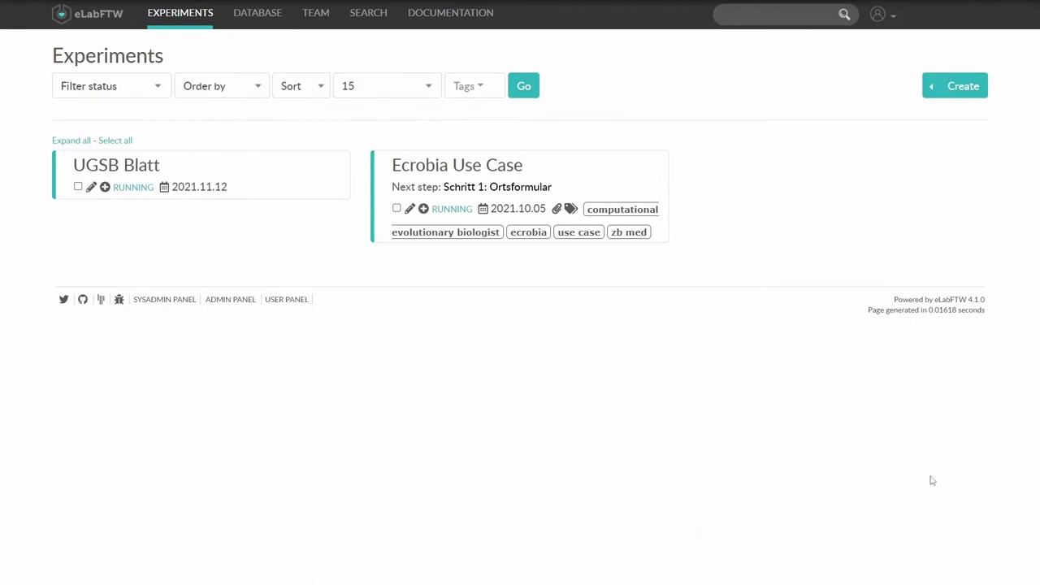
In eLabFTW, go to the experiment templates in the user settings and create a template titled "UGSB Blatt".
{"action": "left_click", "coordinate": [893, 30]}
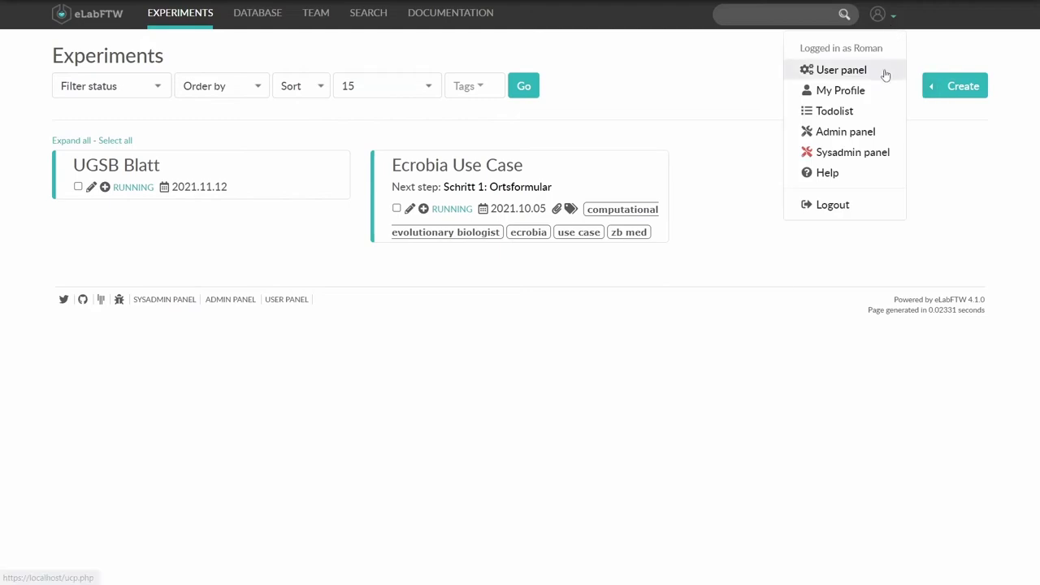
{"action": "left_click", "coordinate": [885, 71]}
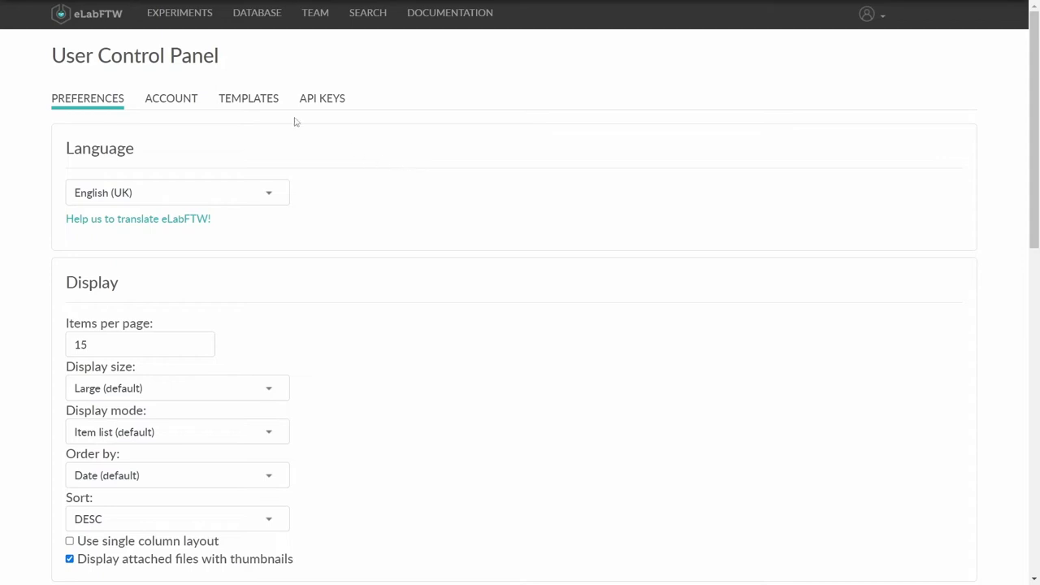
{"action": "left_click", "coordinate": [261, 104]}
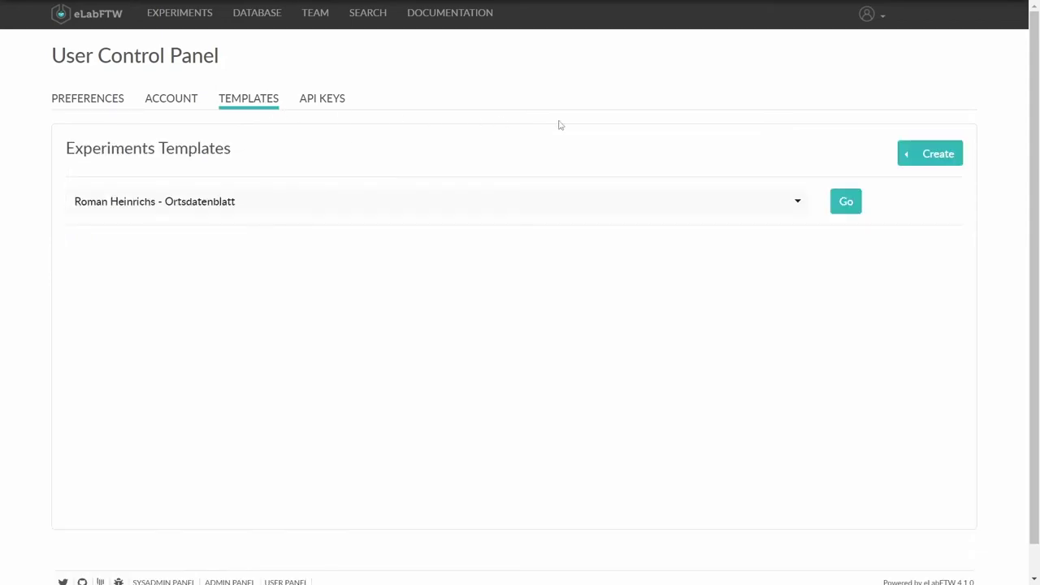
{"action": "left_click", "coordinate": [927, 155]}
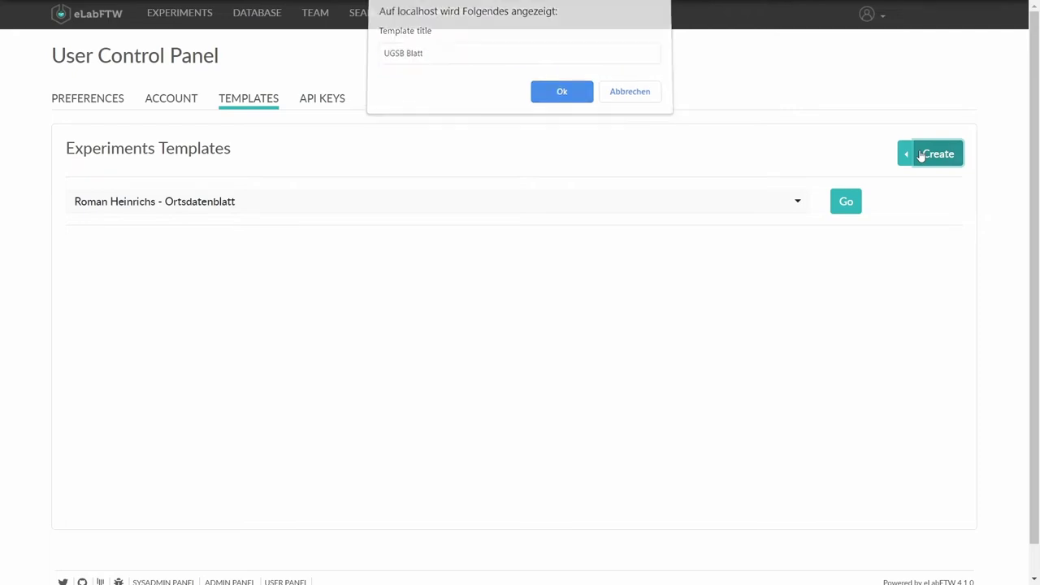
{"action": "key", "text": "Return"}
{"action": "scroll", "coordinate": [921, 156], "scroll_direction": "up", "scroll_amount": 5}
{"action": "scroll", "coordinate": [894, 163], "scroll_direction": "down", "scroll_amount": 1}
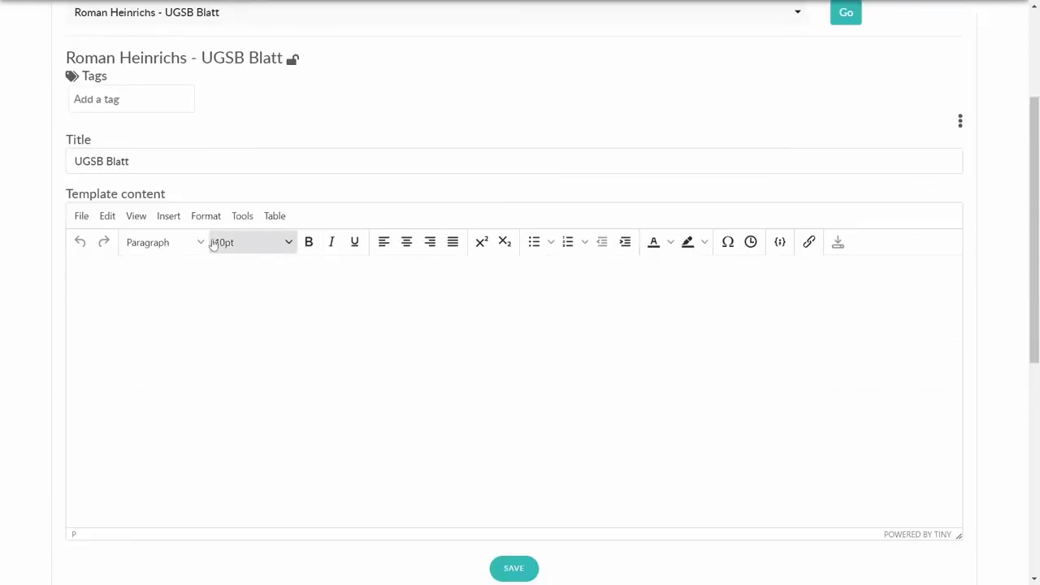
Insert a 10x10 table into the content of the UGSB Blatt template.
{"action": "left_click", "coordinate": [182, 223]}
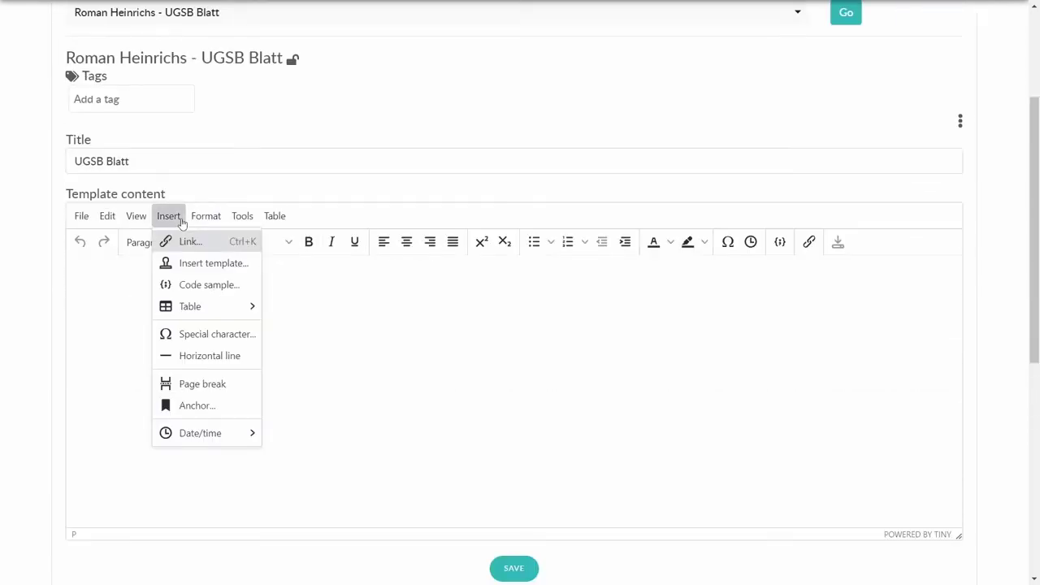
{"action": "mouse_move", "coordinate": [174, 308]}
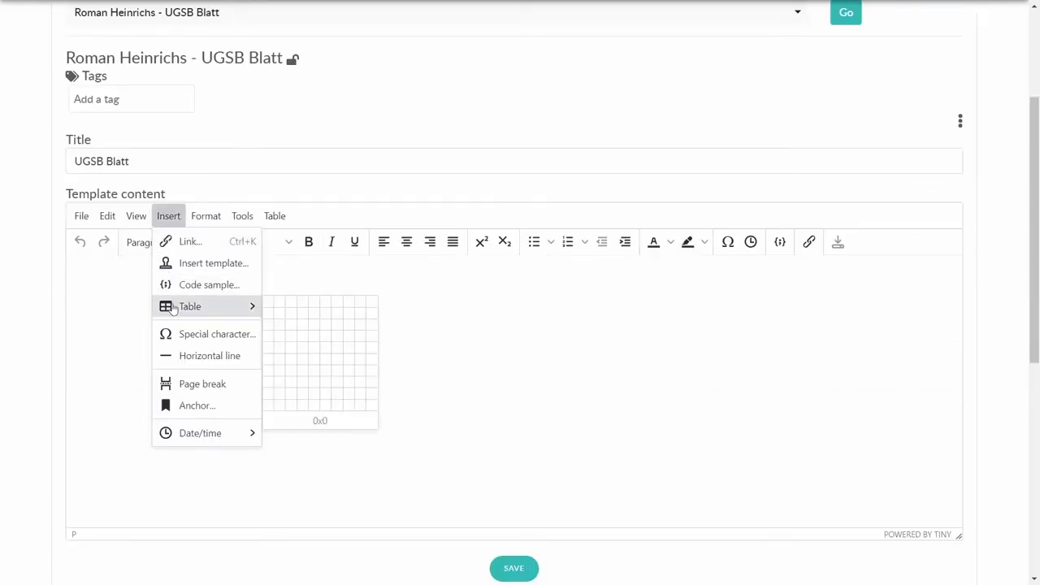
{"action": "left_click", "coordinate": [376, 415]}
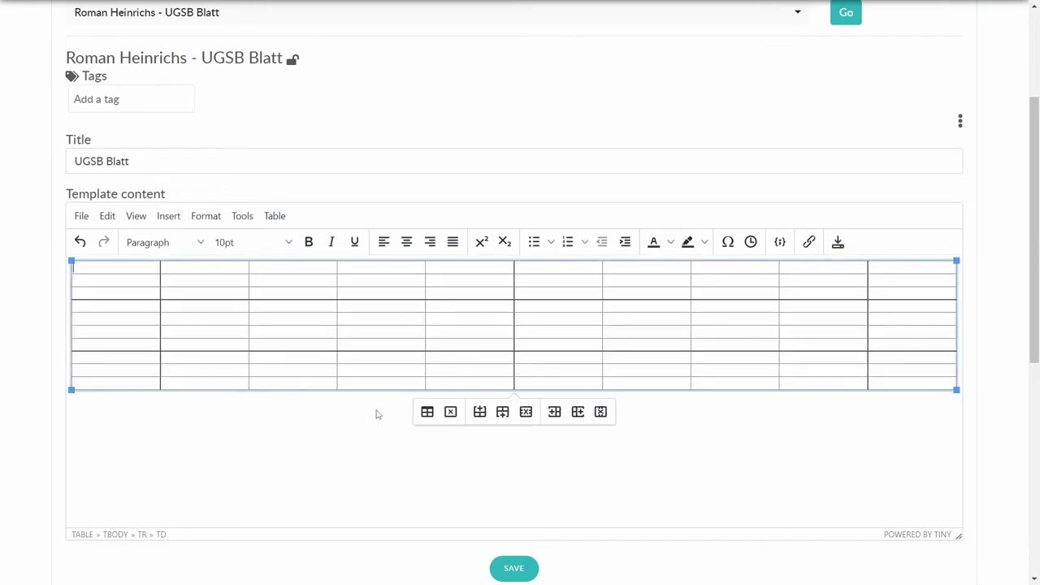
Paste the copied header rows of ugsb_blatte.xlsx from Excel into the template's table and save the template.
{"action": "key", "text": "alt+Tab"}
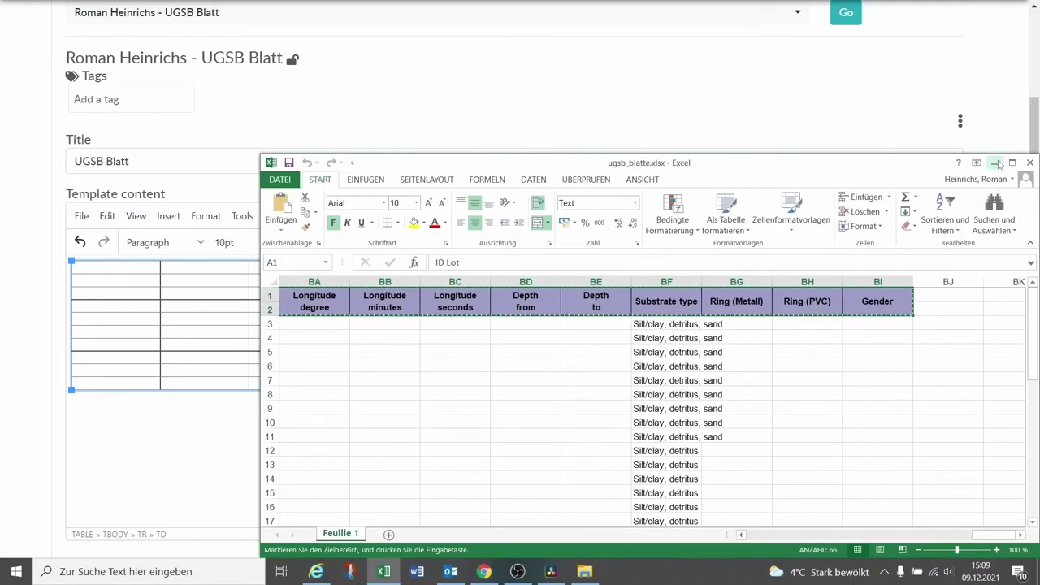
{"action": "key", "text": "alt+Tab"}
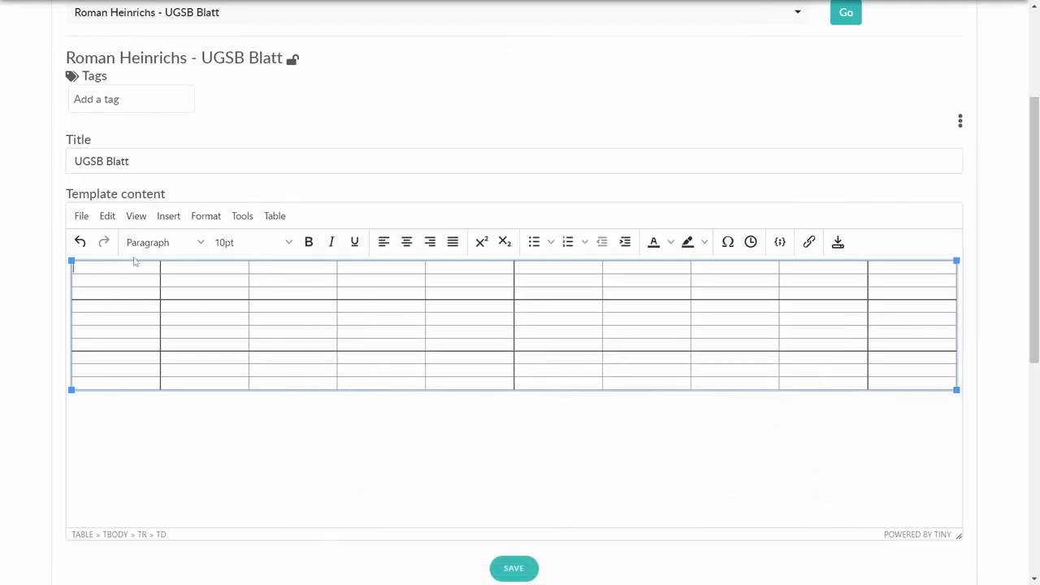
{"action": "key", "text": "ctrl+v"}
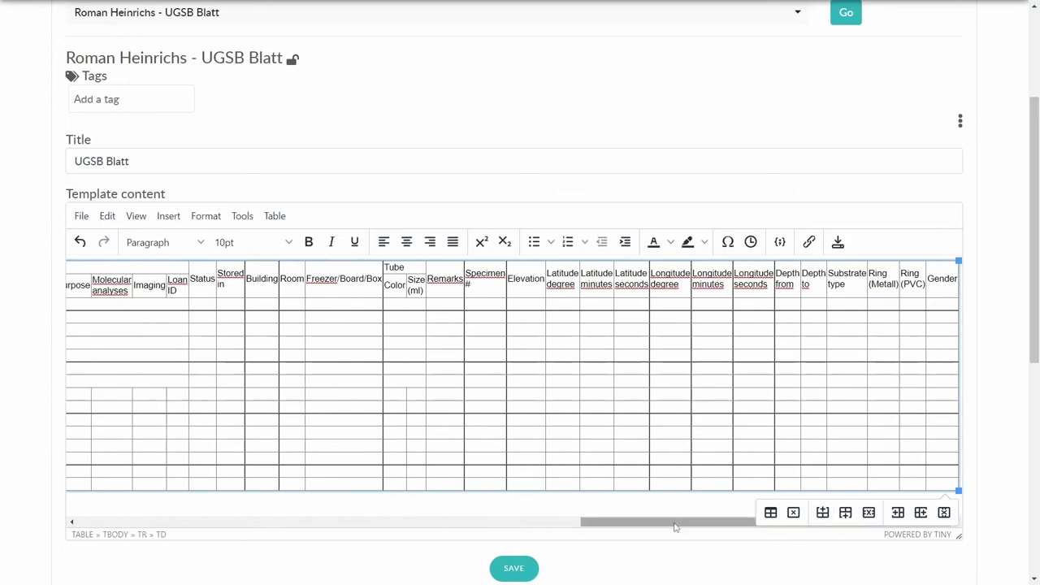
{"action": "left_click", "coordinate": [538, 567]}
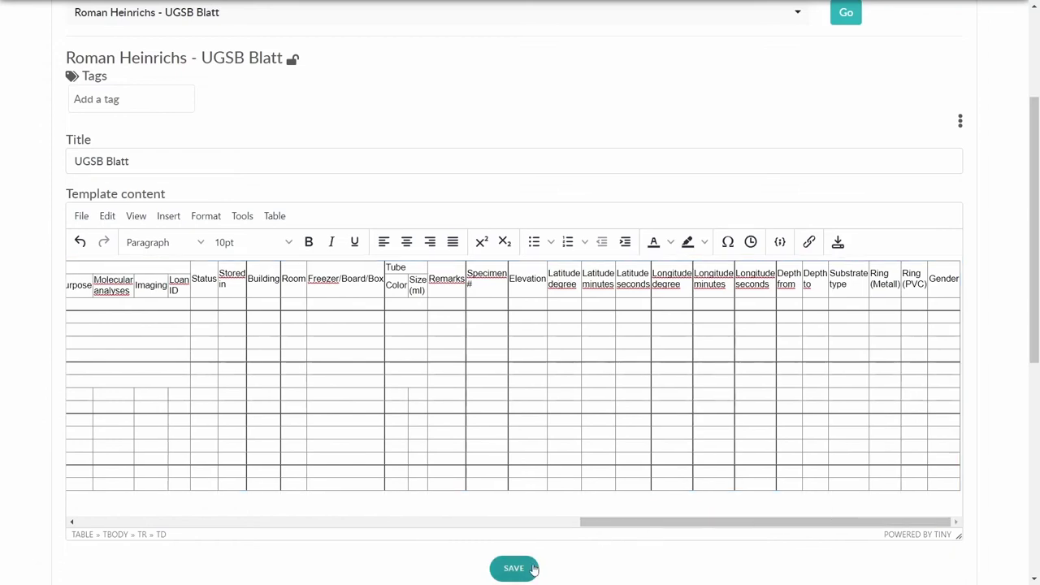
Open the Ecrobia Use Case experiment for editing and insert the last-listed UGSB Blatt template into its text.
{"action": "scroll", "coordinate": [692, 233], "scroll_direction": "up", "scroll_amount": 3}
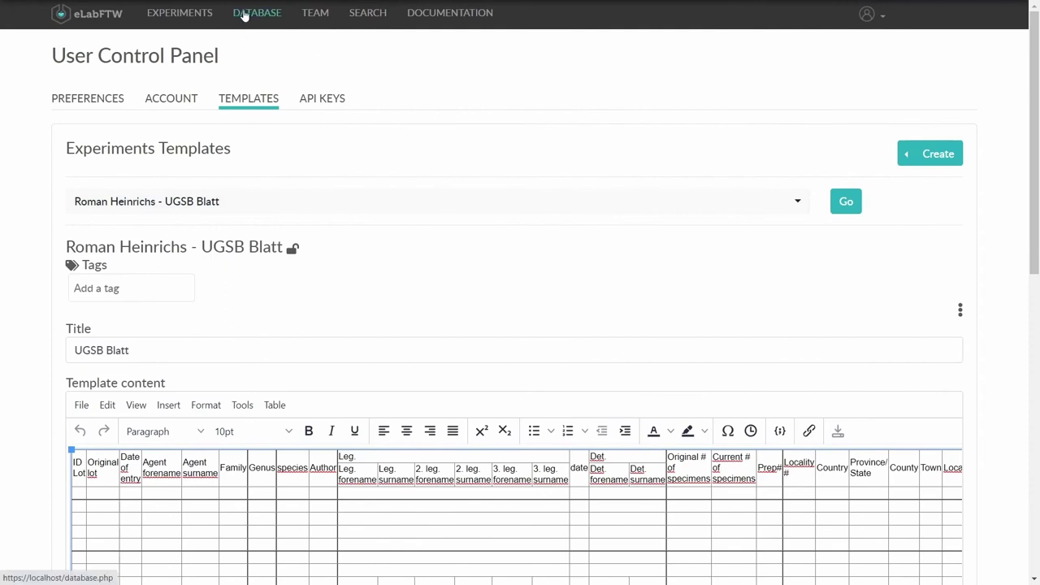
{"action": "left_click", "coordinate": [211, 15]}
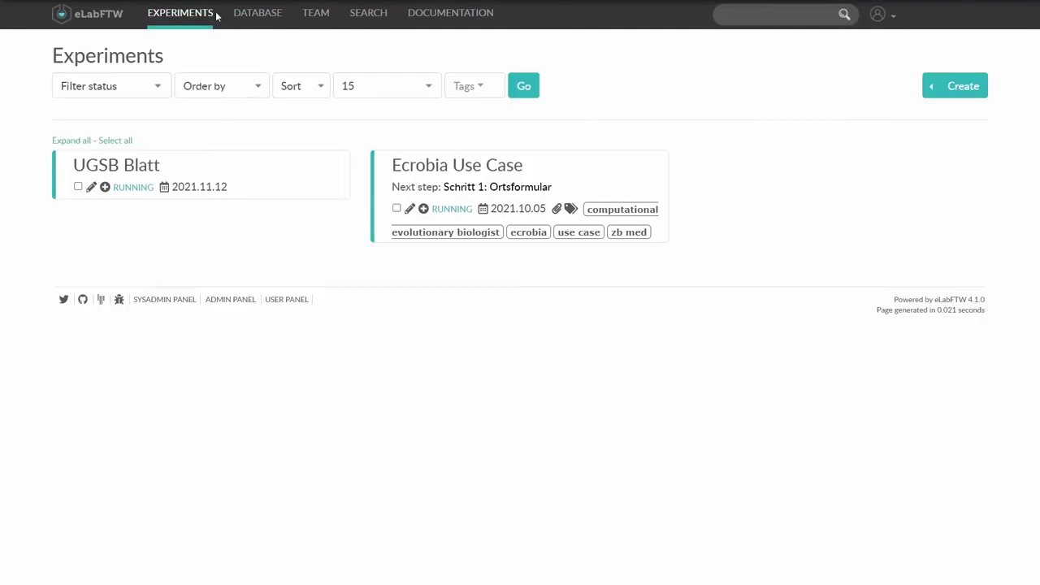
{"action": "left_click", "coordinate": [412, 210]}
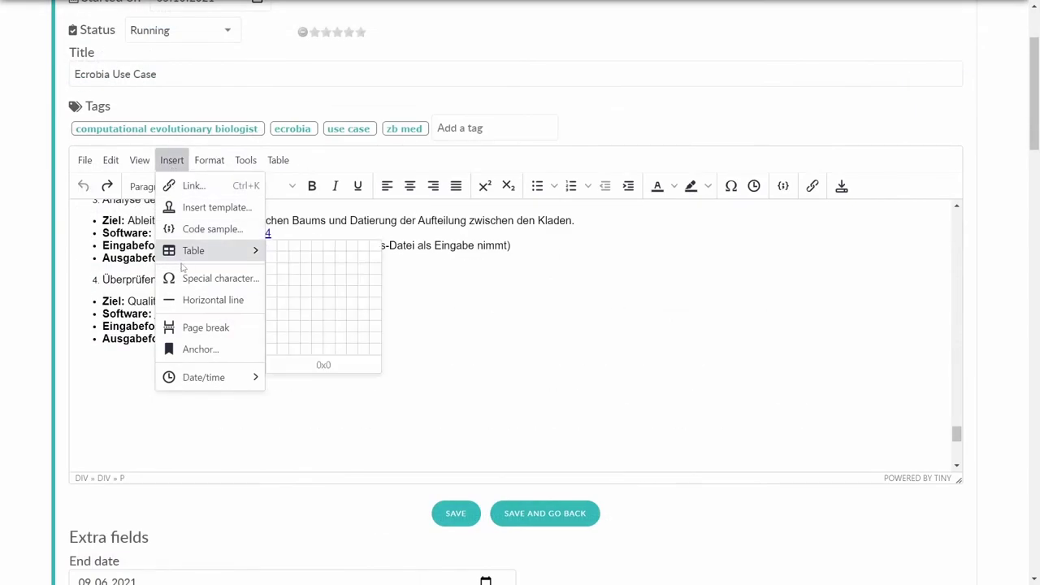
{"action": "left_click", "coordinate": [182, 209]}
{"action": "left_click", "coordinate": [207, 138]}
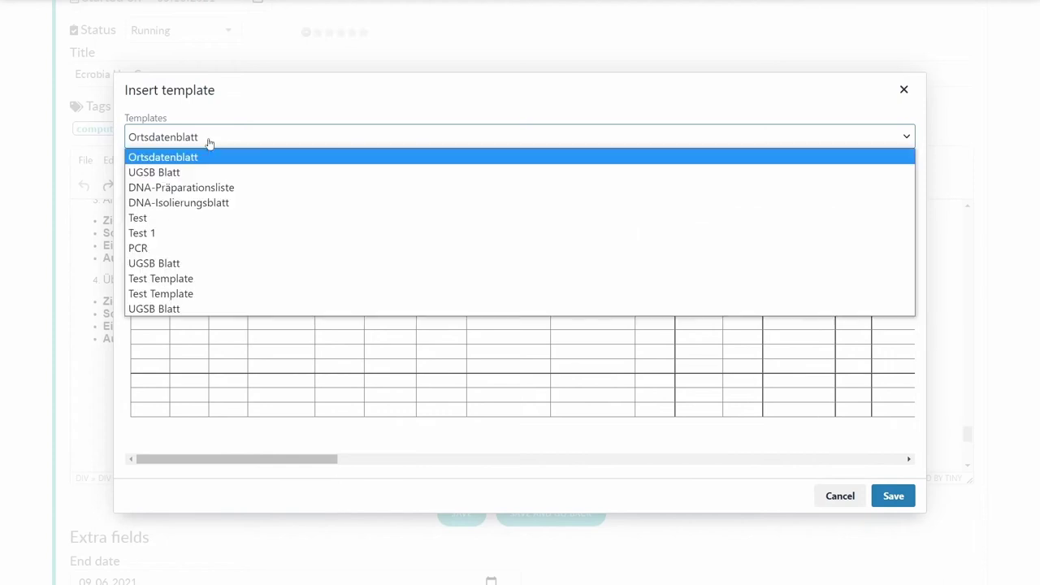
{"action": "left_click", "coordinate": [192, 310]}
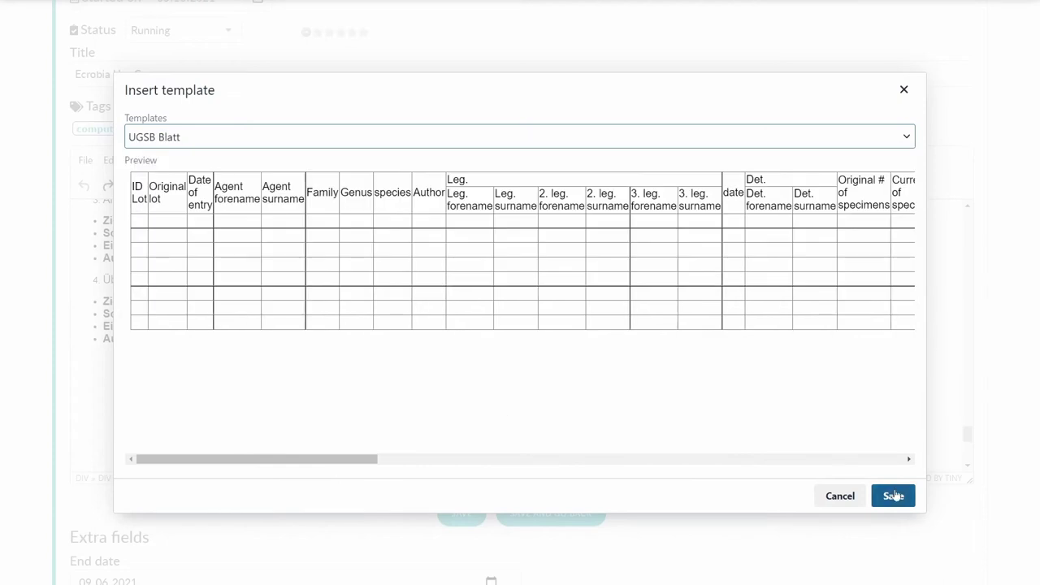
{"action": "left_click", "coordinate": [893, 496]}
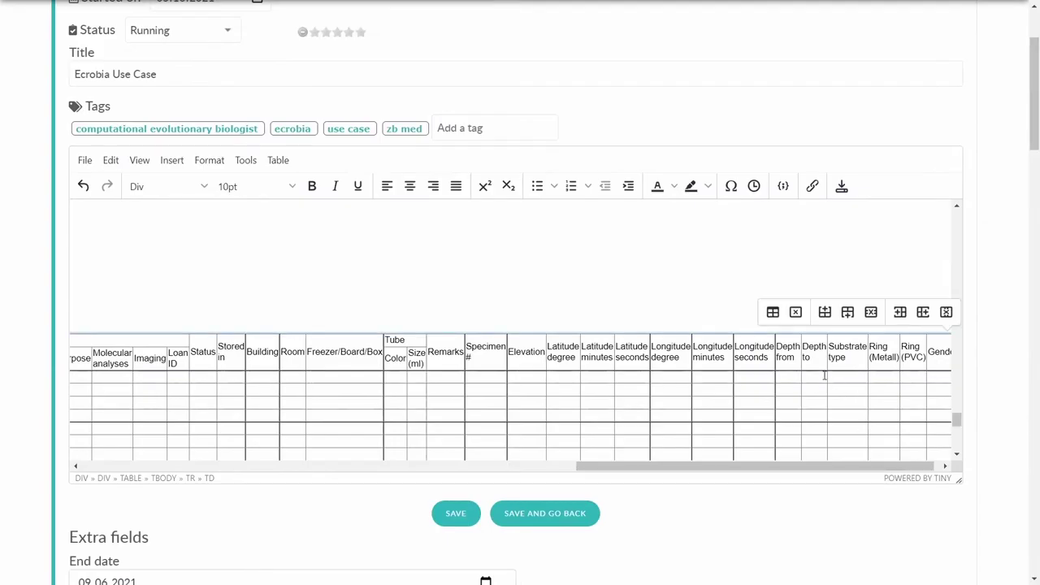
{"action": "scroll", "coordinate": [723, 438], "scroll_direction": "down", "scroll_amount": 2}
{"action": "left_click_drag", "start_coordinate": [723, 464], "coordinate": [204, 460]}
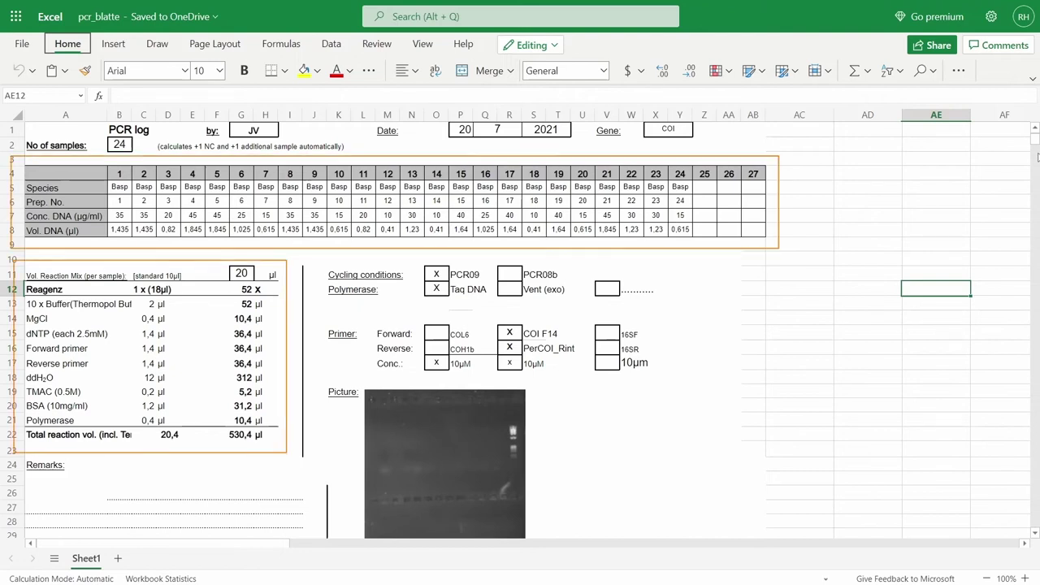
In Labfolder's PCR template, add a text element with the heading "PCR log" and the lines "von:", "Datum:", "Gen:" and "Anzahl der Proben:".
{"action": "scroll", "coordinate": [520, 325], "scroll_direction": "down", "scroll_amount": 3}
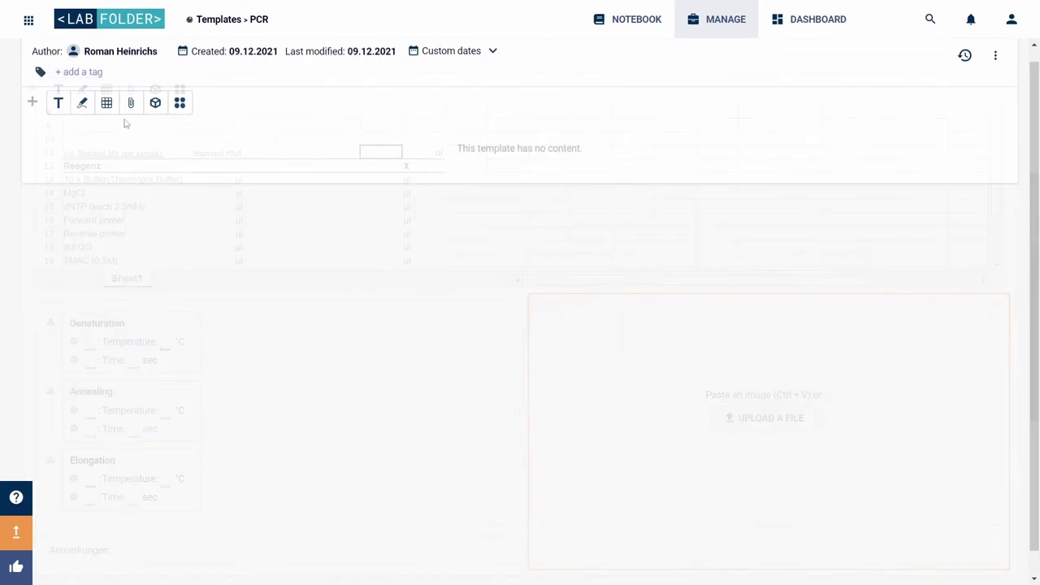
{"action": "left_click", "coordinate": [57, 106]}
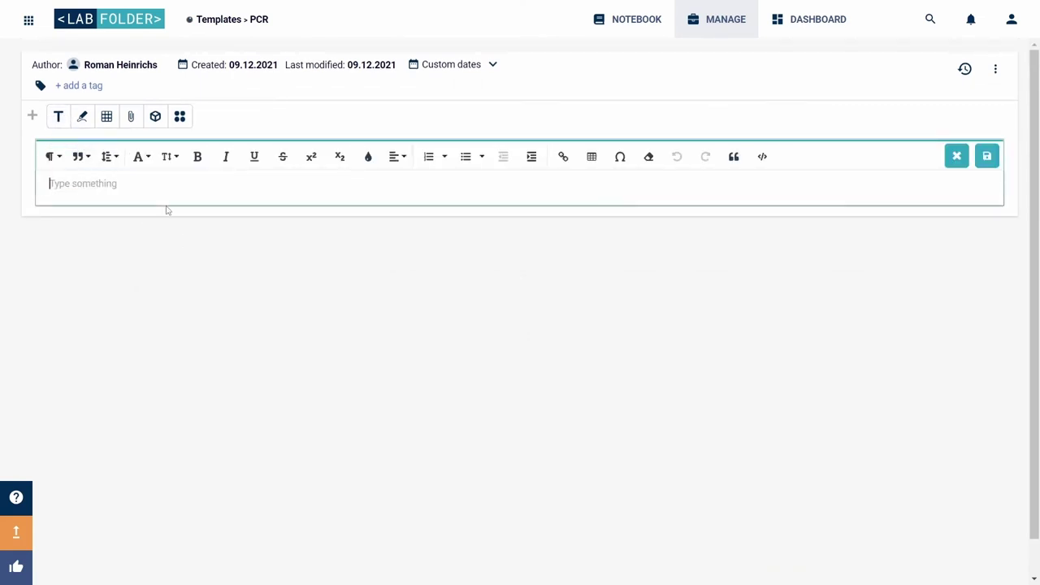
{"action": "type", "text": "PCR log von: Datum: Gen: Anzahl der Proben:"}
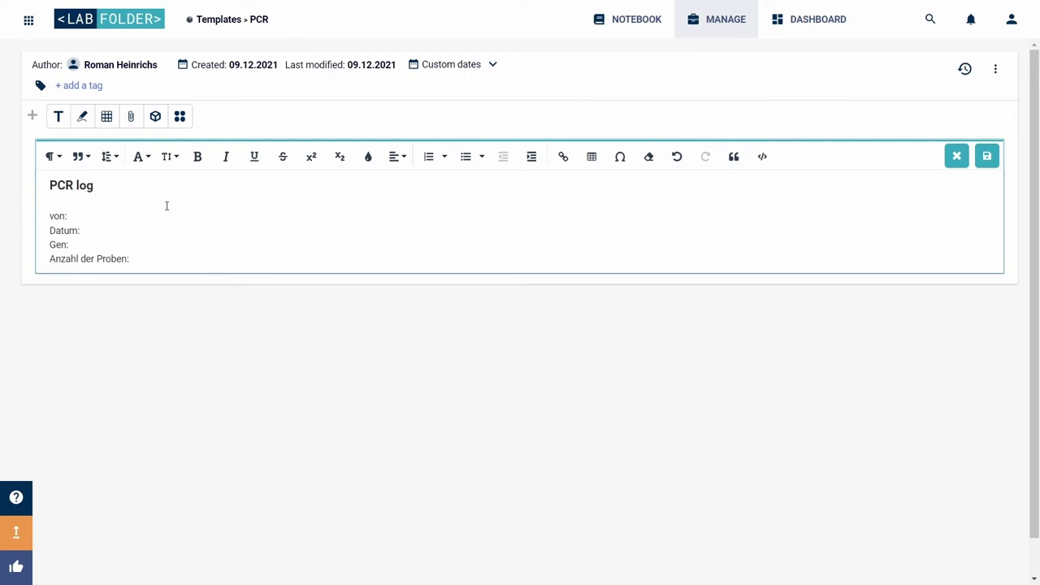
{"action": "left_click", "coordinate": [363, 338]}
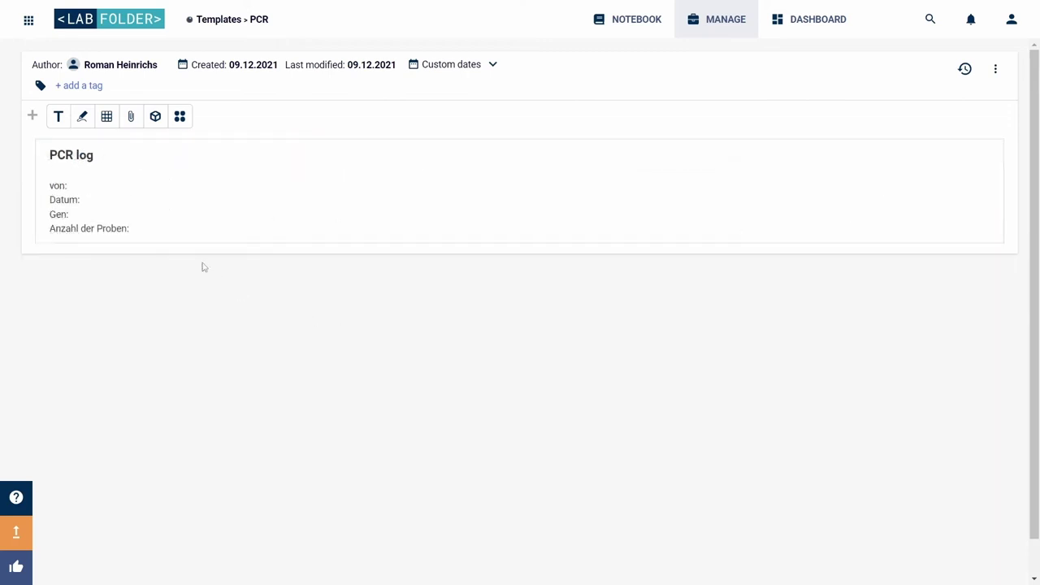
Add a table element to the PCR template and fill it with the sample table headings copied from pcr_blatte.xlsx in Excel.
{"action": "left_click", "coordinate": [107, 121]}
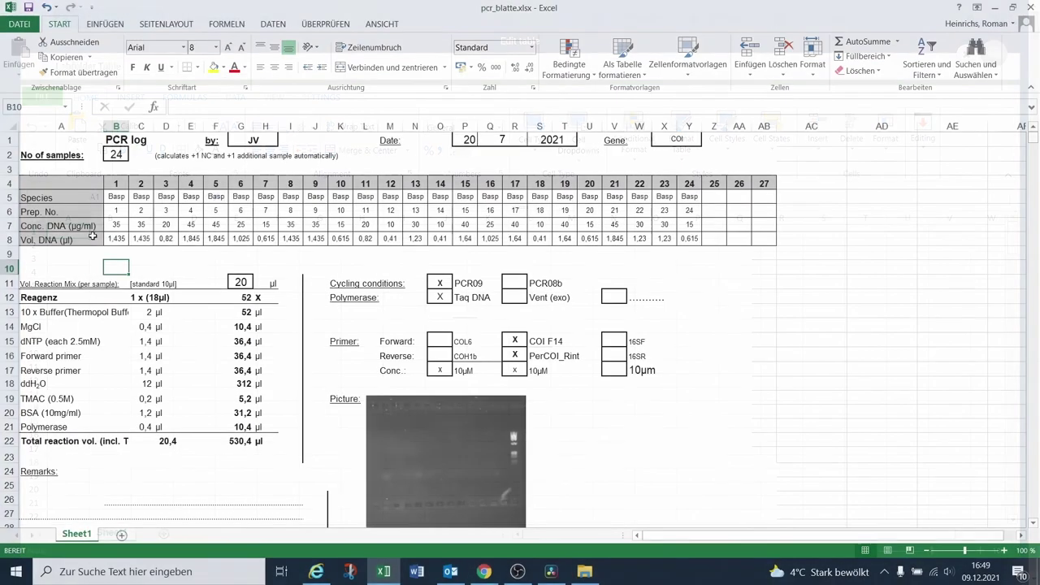
{"action": "left_click_drag", "start_coordinate": [61, 183], "coordinate": [760, 181]}
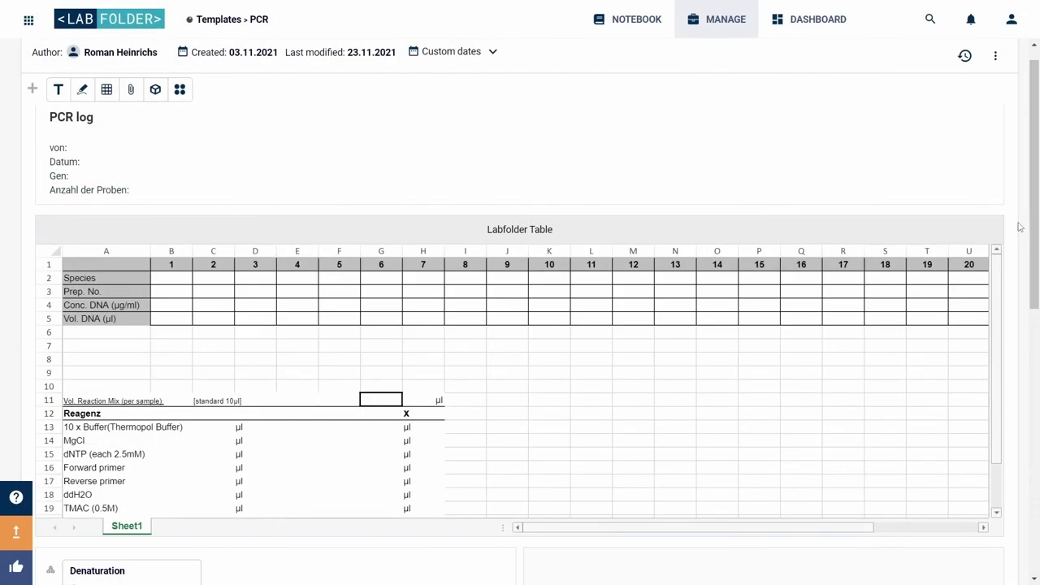
{"action": "scroll", "coordinate": [1005, 309], "scroll_direction": "down", "scroll_amount": 2}
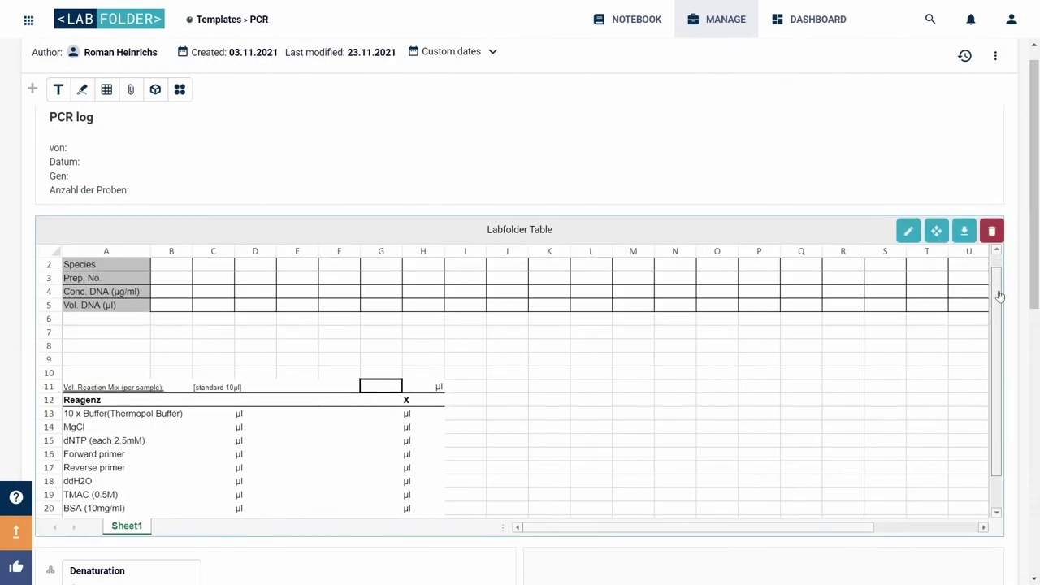
{"action": "scroll", "coordinate": [1004, 309], "scroll_direction": "down", "scroll_amount": 2}
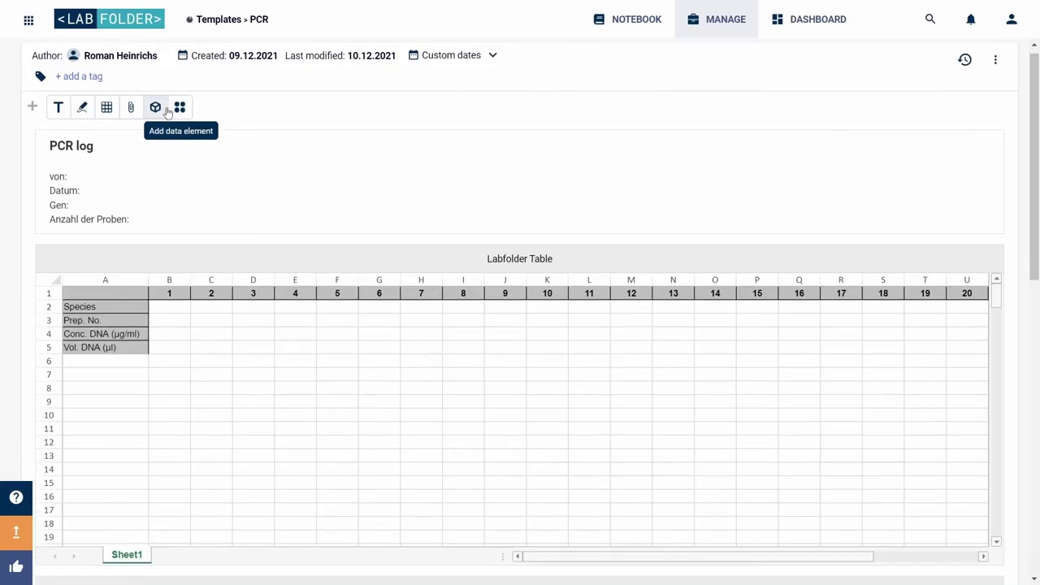
Add a data element block to the PCR template with a data group named "Denaturation" and a blank numerical element.
{"action": "left_click", "coordinate": [165, 110]}
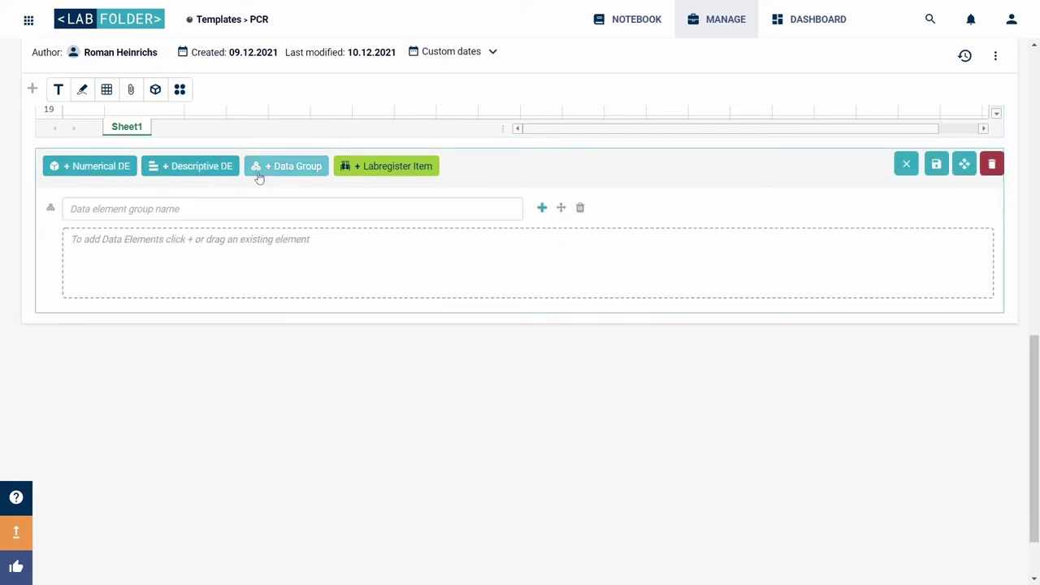
{"action": "left_click", "coordinate": [122, 168]}
{"action": "left_click", "coordinate": [128, 199]}
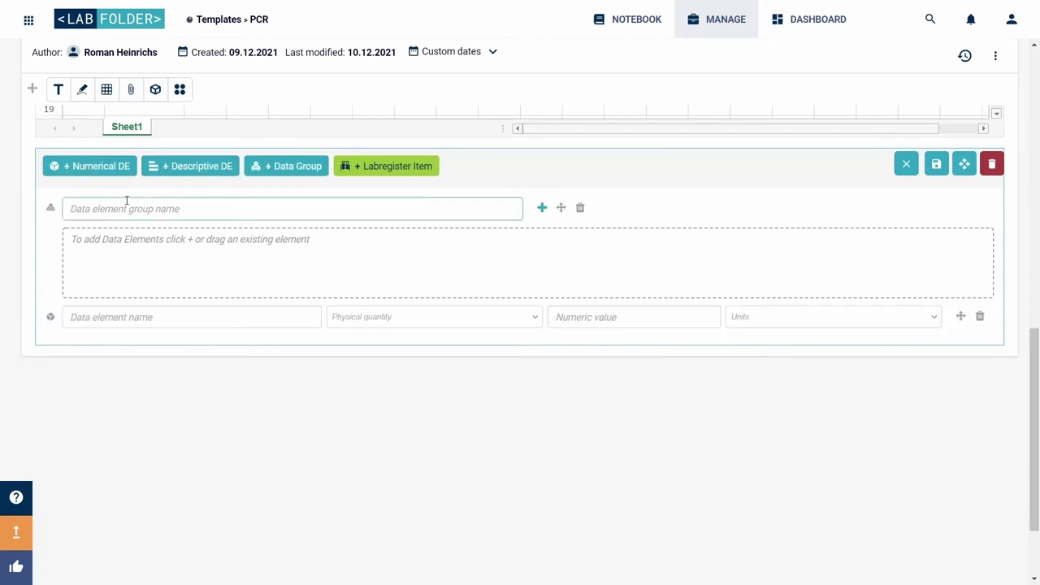
{"action": "type", "text": "Denaturation"}
Name the numerical element "Temperature", set its physical quantity to Temperature in °C, and place it in the Denaturation group.
{"action": "left_click", "coordinate": [128, 319]}
{"action": "type", "text": "Te"}
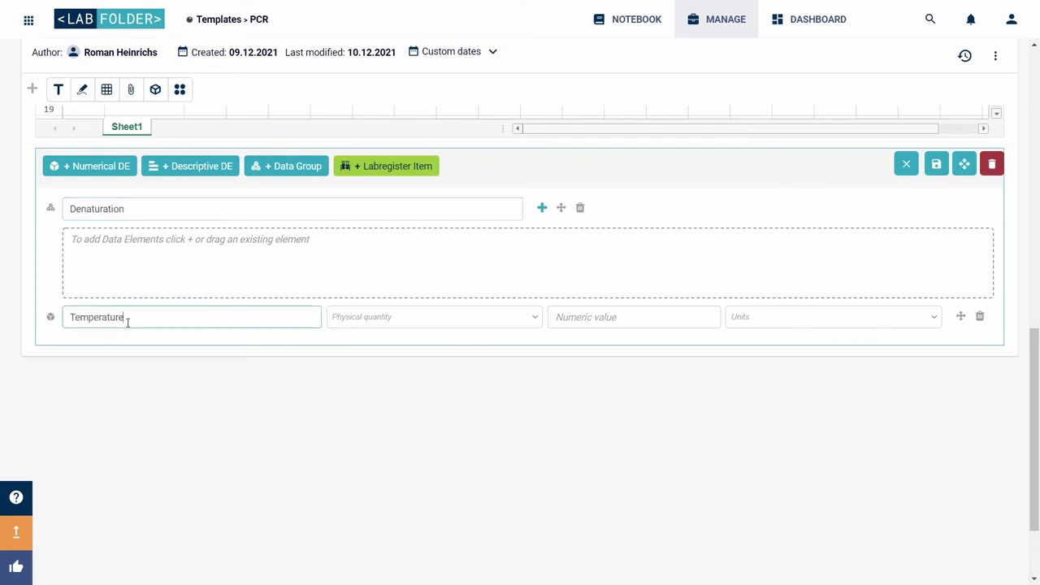
{"action": "type", "text": "mperature"}
{"action": "left_click", "coordinate": [418, 317]}
{"action": "scroll", "coordinate": [434, 371], "scroll_direction": "down", "scroll_amount": 10}
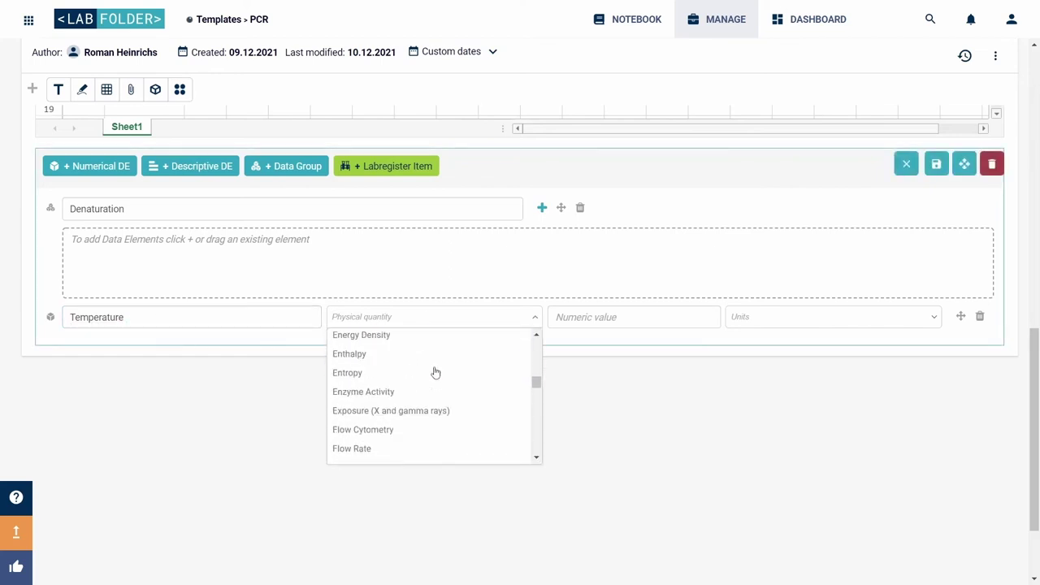
{"action": "scroll", "coordinate": [436, 373], "scroll_direction": "down", "scroll_amount": 5}
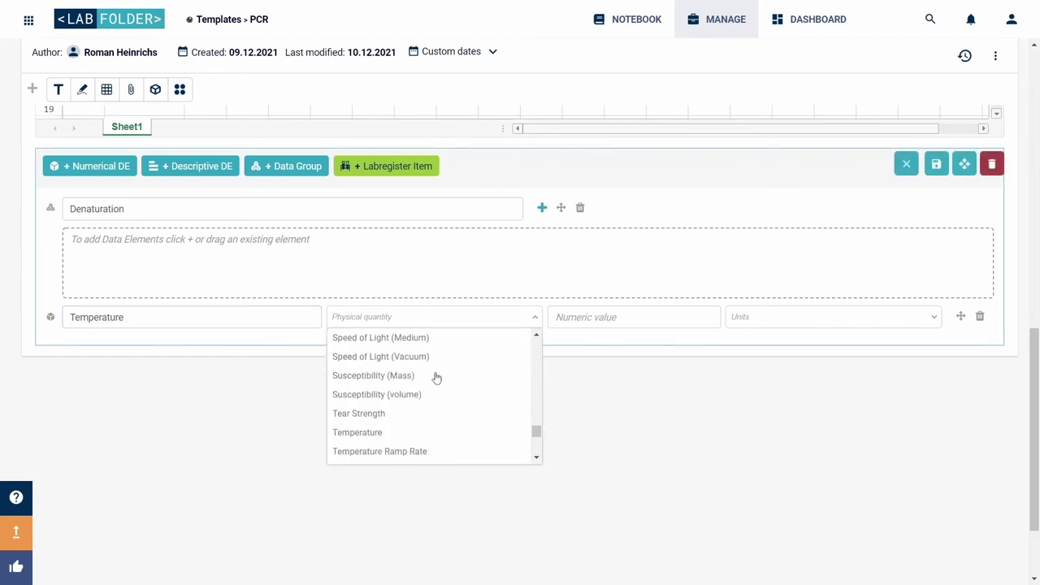
{"action": "left_click", "coordinate": [423, 432]}
Define a second numerical element "Time" with physical quantity Time and unit sec, and move it into the Denaturation group.
{"action": "left_click", "coordinate": [150, 279]}
{"action": "type", "text": "Time"}
{"action": "left_click", "coordinate": [363, 284]}
{"action": "scroll", "coordinate": [382, 350], "scroll_direction": "down", "scroll_amount": 15}
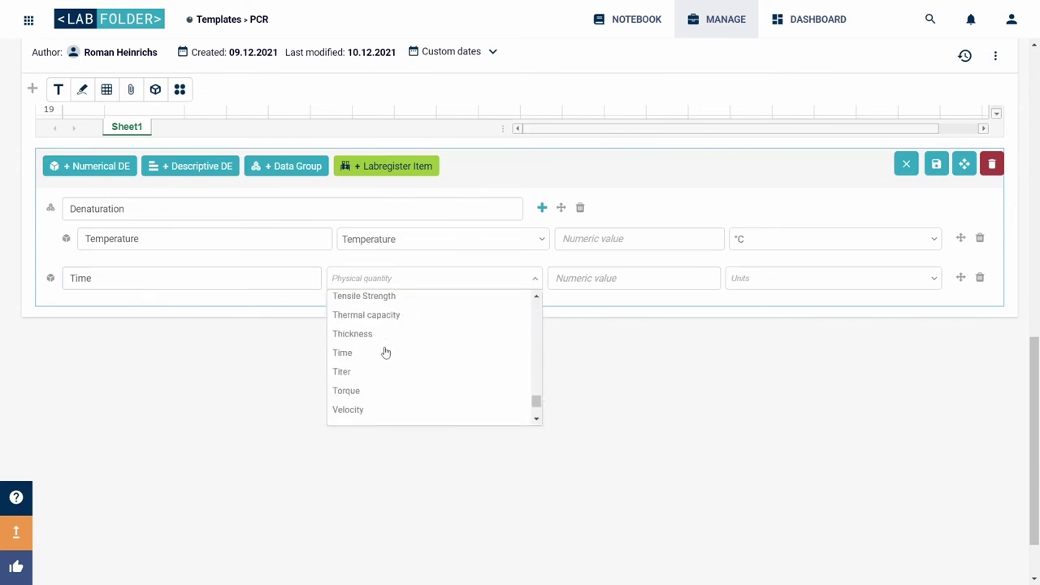
{"action": "left_click", "coordinate": [386, 353]}
{"action": "left_click", "coordinate": [769, 285]}
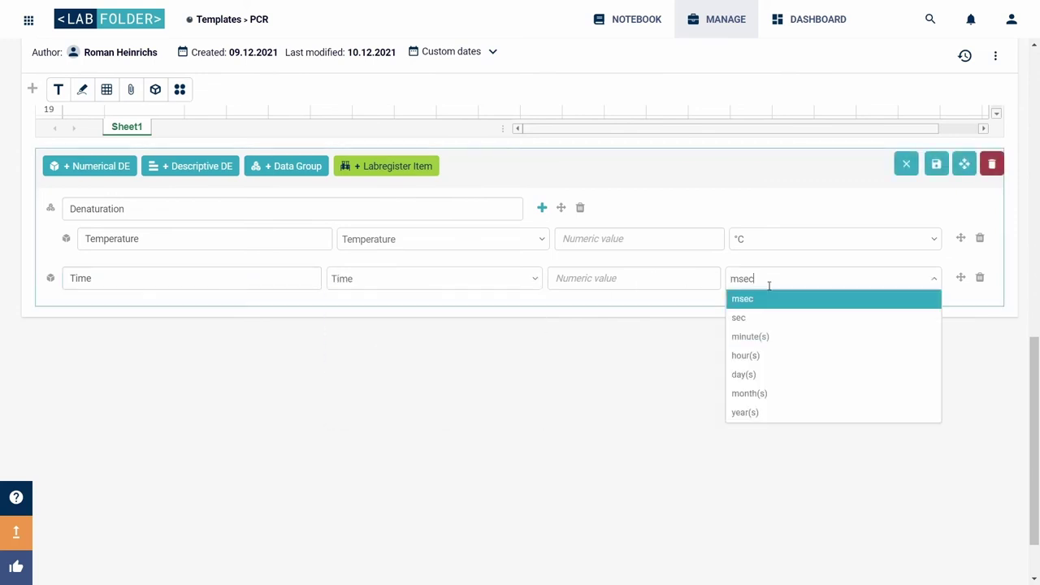
{"action": "left_click", "coordinate": [770, 318]}
{"action": "left_click_drag", "start_coordinate": [961, 278], "coordinate": [964, 244]}
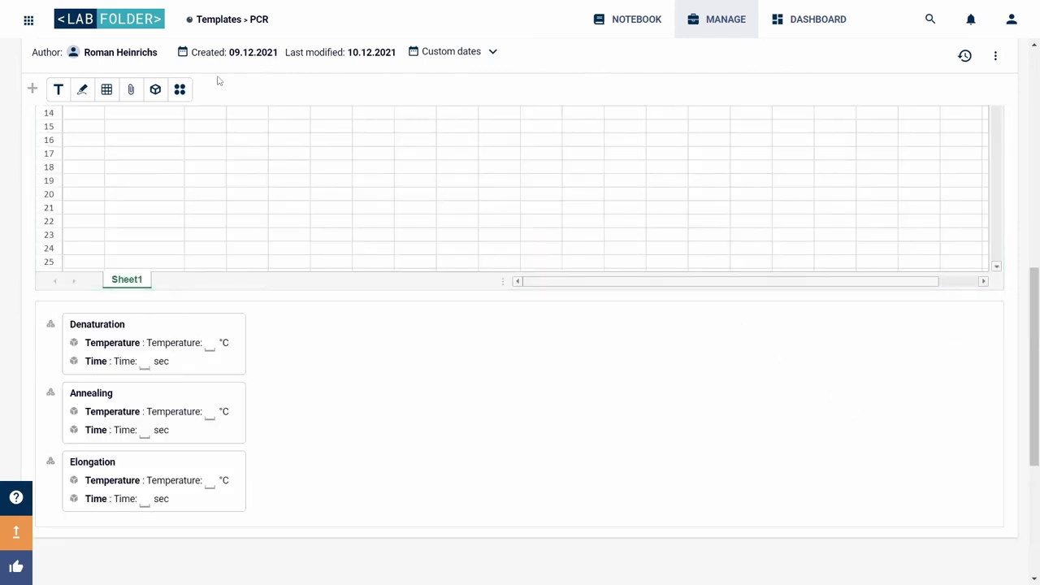
Add an empty file upload element beside the data elements and shift the divider between them to make the upload area narrower.
{"action": "left_click", "coordinate": [132, 90]}
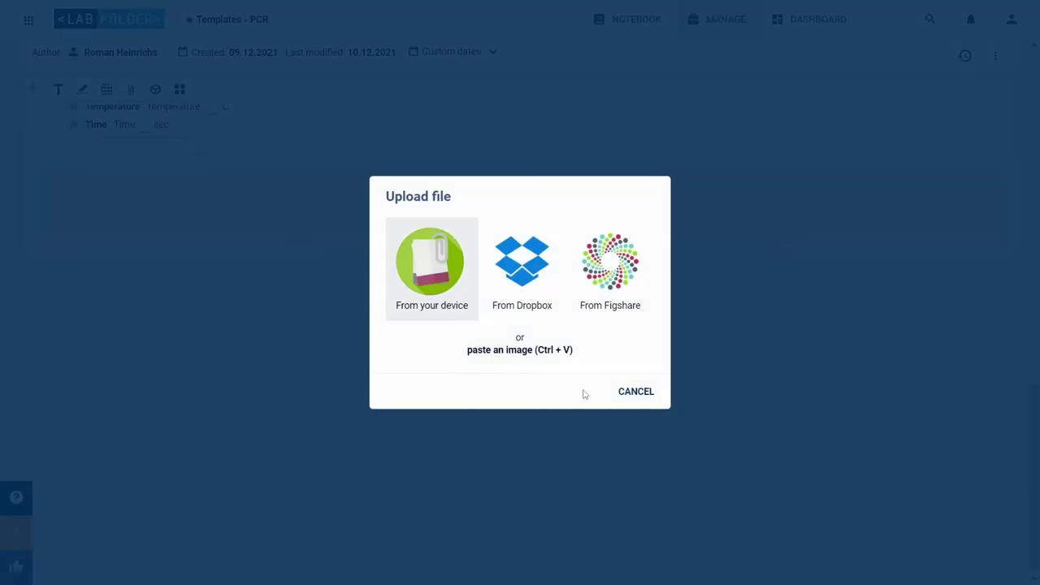
{"action": "left_click", "coordinate": [636, 391]}
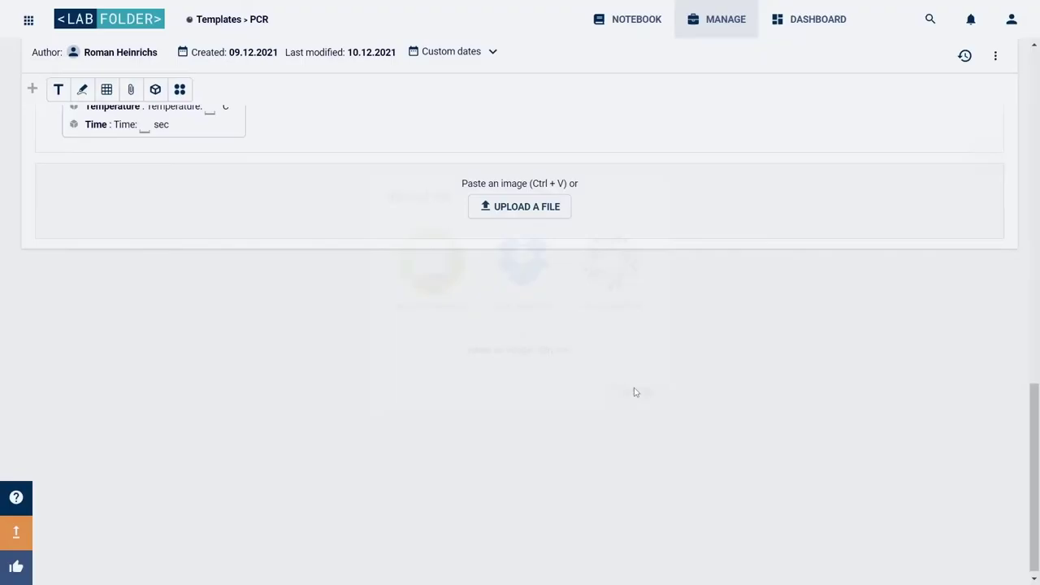
{"action": "scroll", "coordinate": [624, 366], "scroll_direction": "up", "scroll_amount": 3}
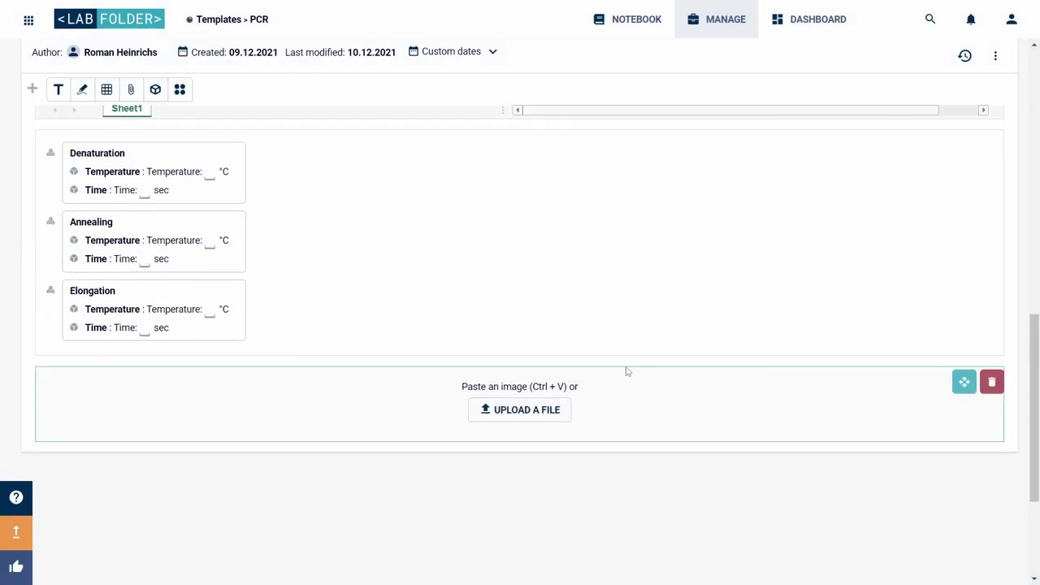
{"action": "scroll", "coordinate": [625, 367], "scroll_direction": "up", "scroll_amount": 1}
{"action": "left_click_drag", "start_coordinate": [965, 447], "coordinate": [1013, 367]}
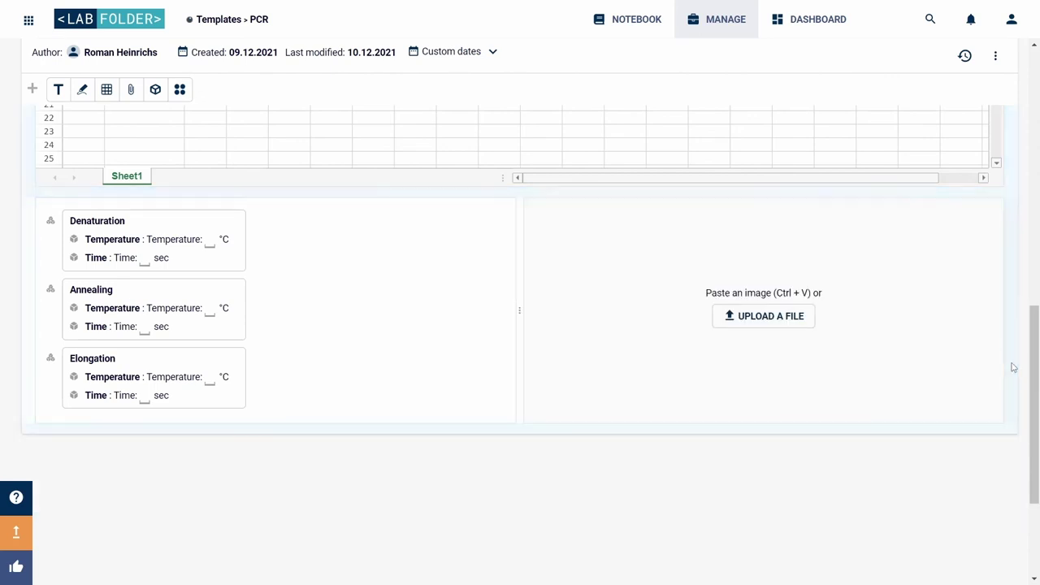
{"action": "left_click_drag", "start_coordinate": [519, 314], "coordinate": [559, 309]}
Add another text element to the PCR template for the remarks, starting with "Anmerkungen:".
{"action": "scroll", "coordinate": [666, 297], "scroll_direction": "up", "scroll_amount": 5}
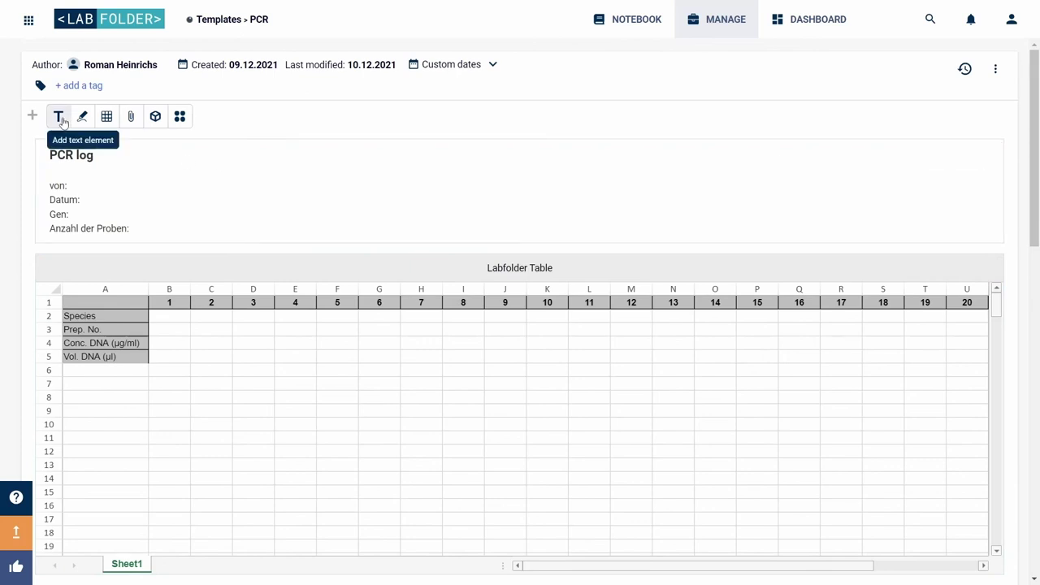
{"action": "left_click", "coordinate": [59, 119]}
{"action": "type", "text": "An"}
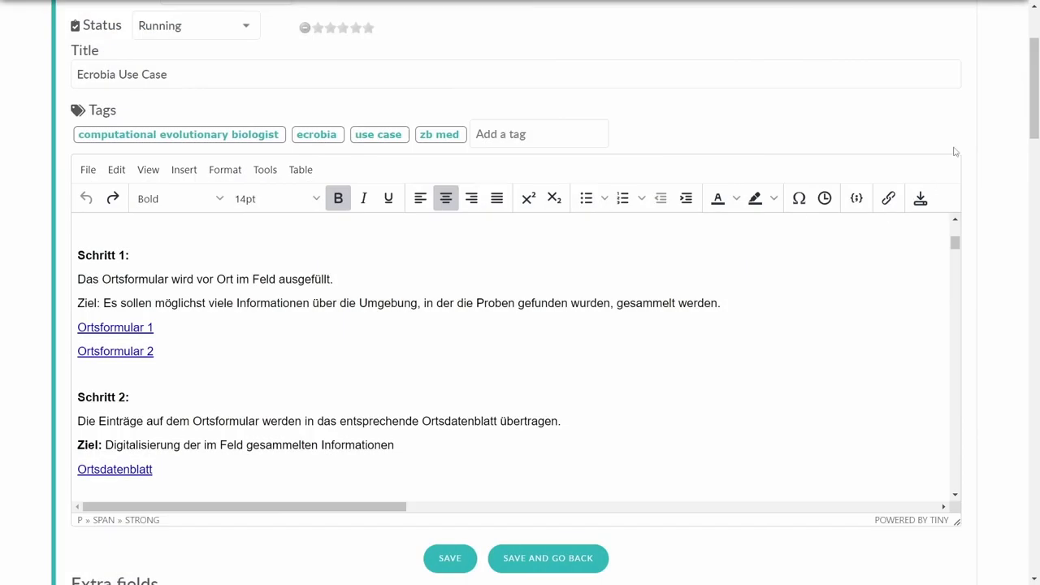
In eLabFTW, read through the numbered workflow steps in the Ecrobia Use Case experiment text.
{"action": "left_click_drag", "start_coordinate": [956, 241], "coordinate": [956, 246]}
{"action": "scroll", "coordinate": [957, 247], "scroll_direction": "down", "scroll_amount": 5}
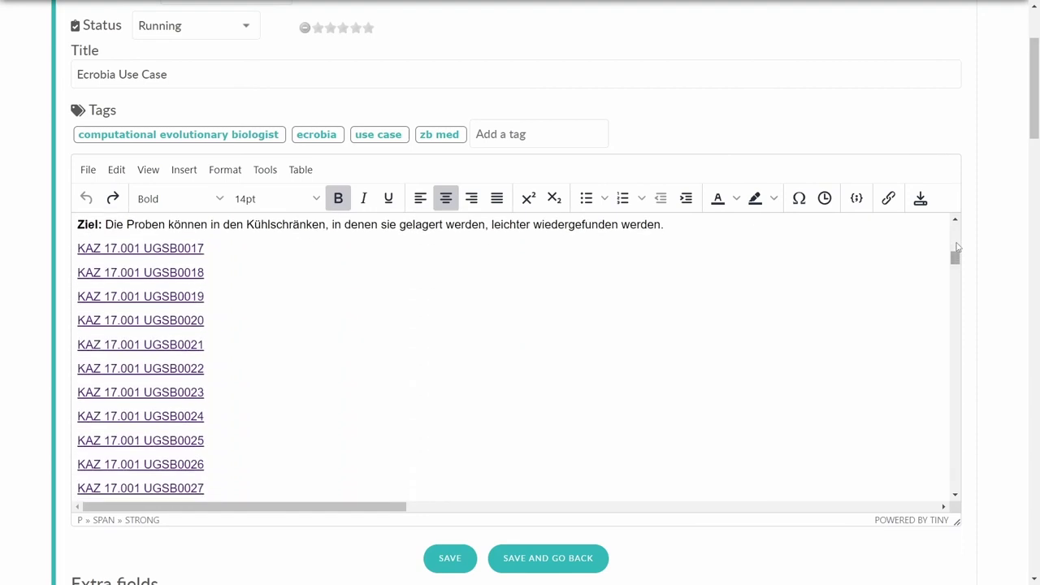
{"action": "scroll", "coordinate": [956, 246], "scroll_direction": "down", "scroll_amount": 5}
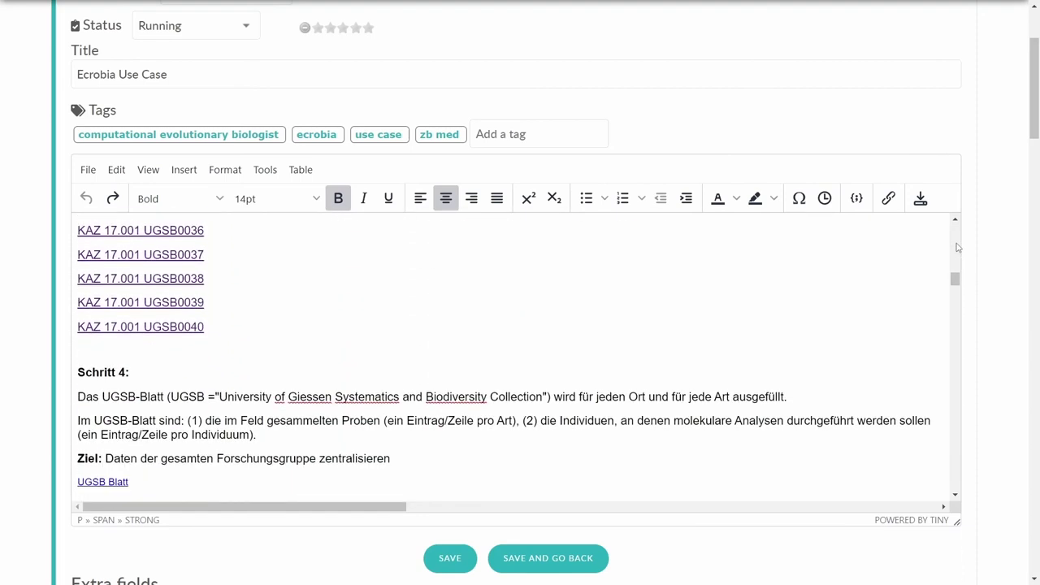
{"action": "scroll", "coordinate": [956, 247], "scroll_direction": "down", "scroll_amount": 5}
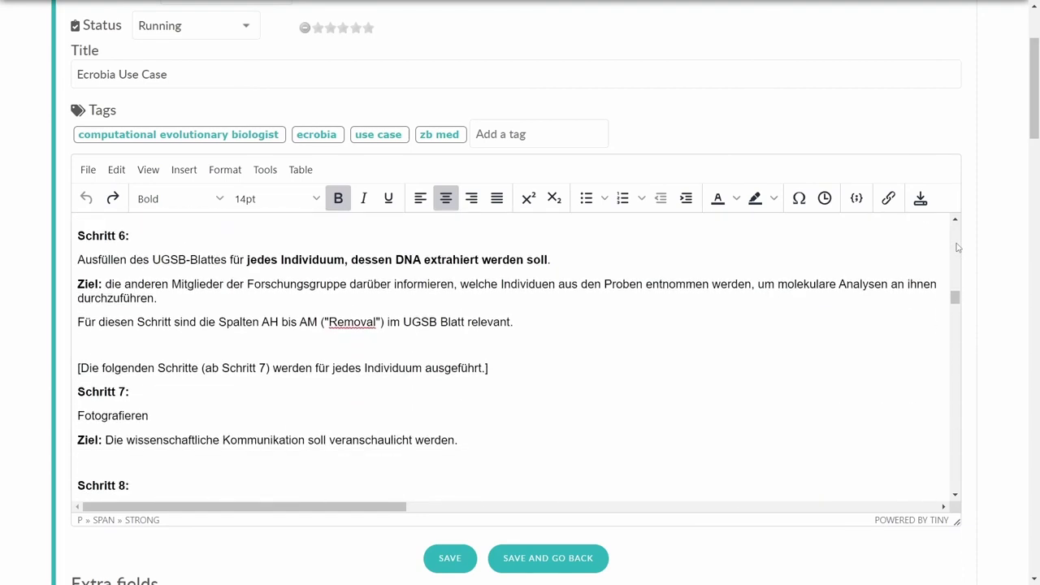
{"action": "scroll", "coordinate": [956, 246], "scroll_direction": "down", "scroll_amount": 5}
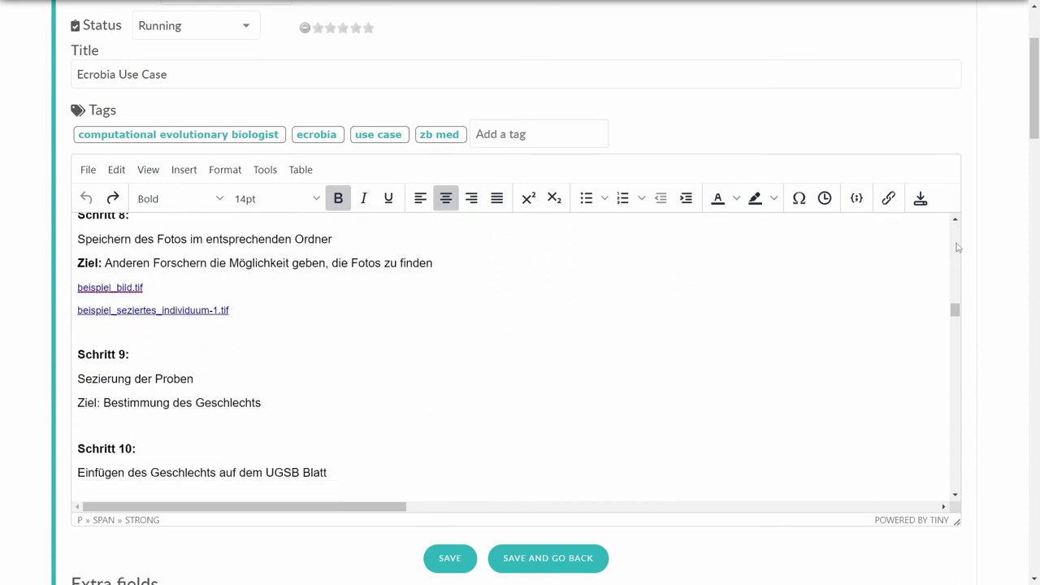
{"action": "scroll", "coordinate": [956, 247], "scroll_direction": "down", "scroll_amount": 5}
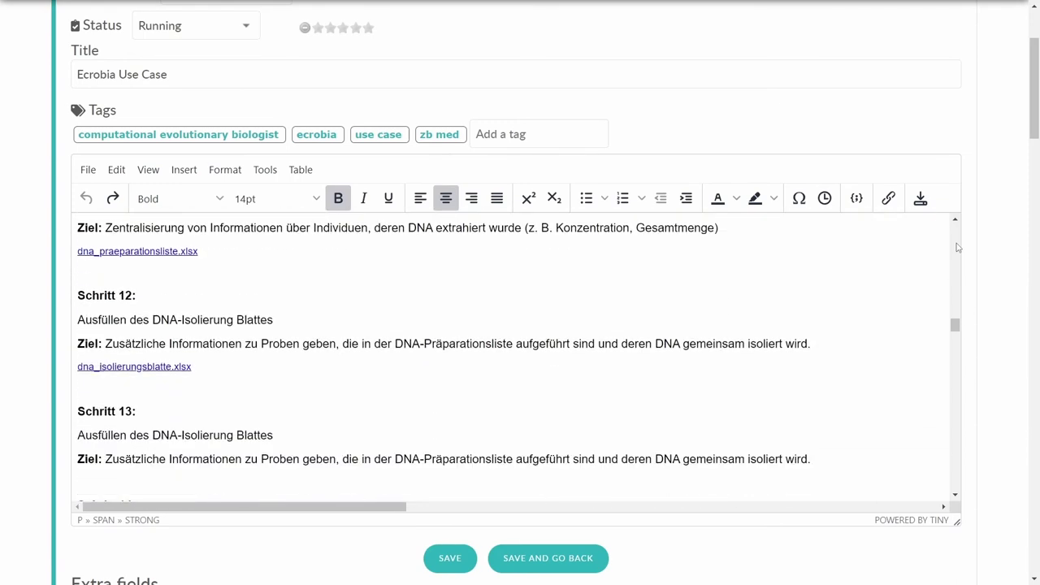
{"action": "scroll", "coordinate": [1019, 190], "scroll_direction": "down", "scroll_amount": 2}
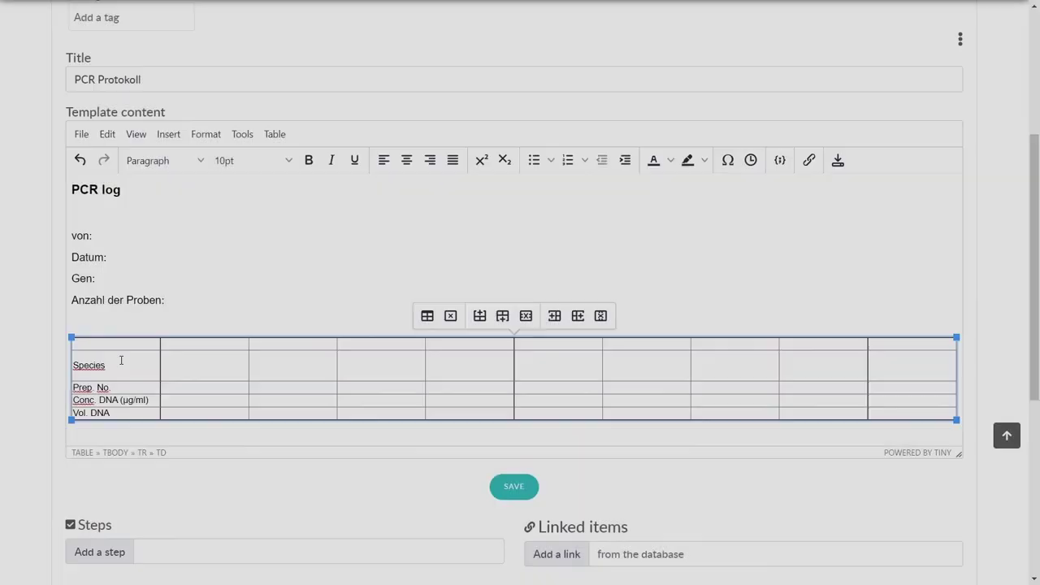
In the eLabFTW PCR template, complete the "Vol. DNA (µl)" row label and enter "Total reaction vol. (incl." in the reagent table's last row.
{"action": "type", "text": "("}
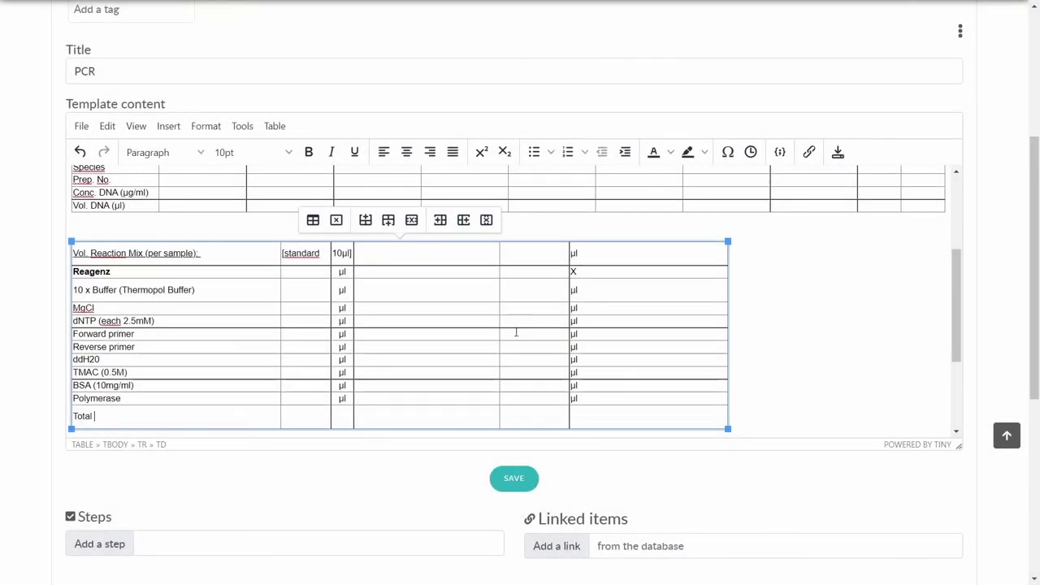
{"action": "type", "text": "reaction "}
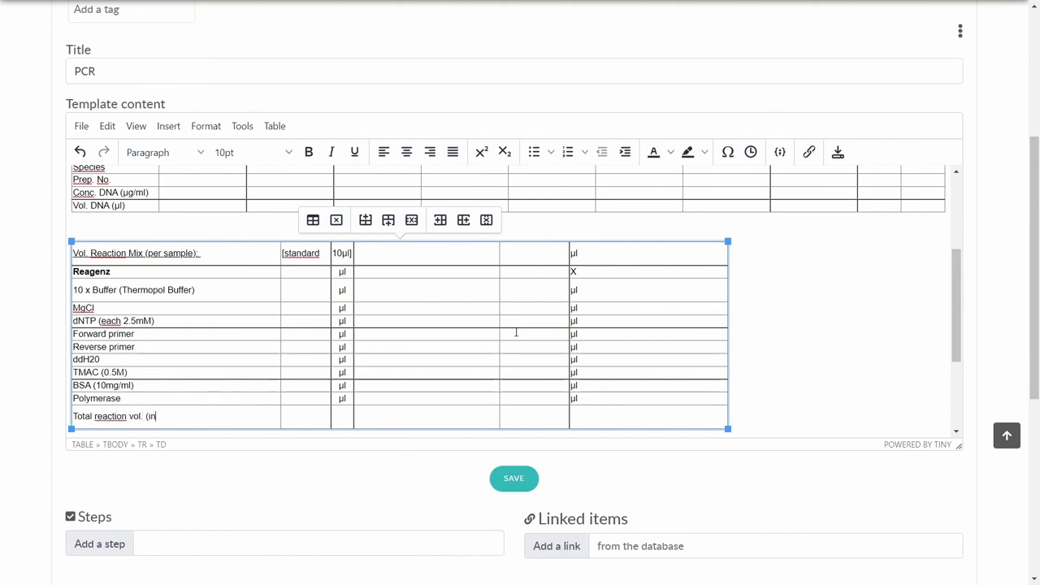
{"action": "type", "text": "vol. (incl. Tme"}
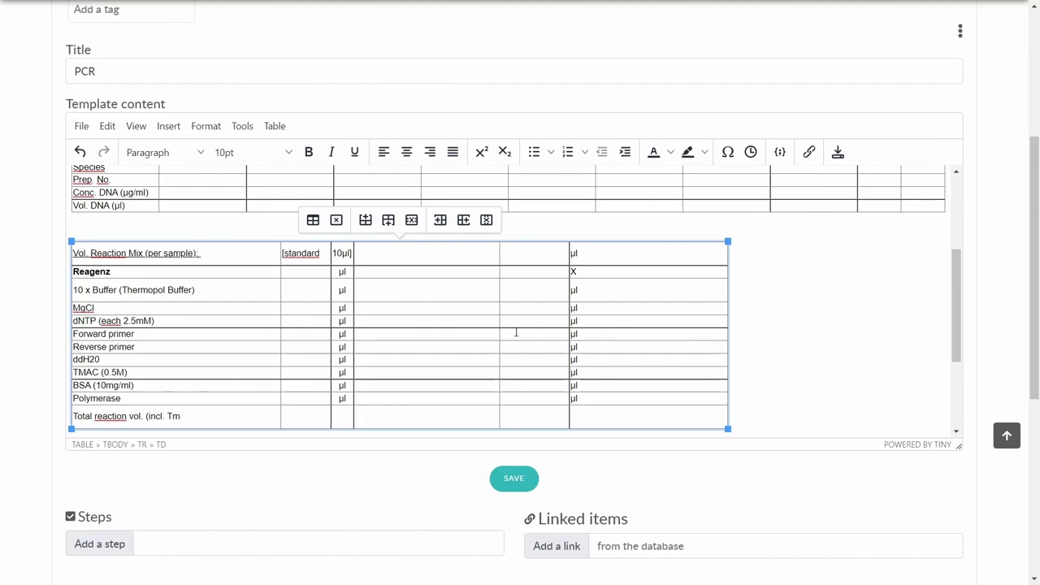